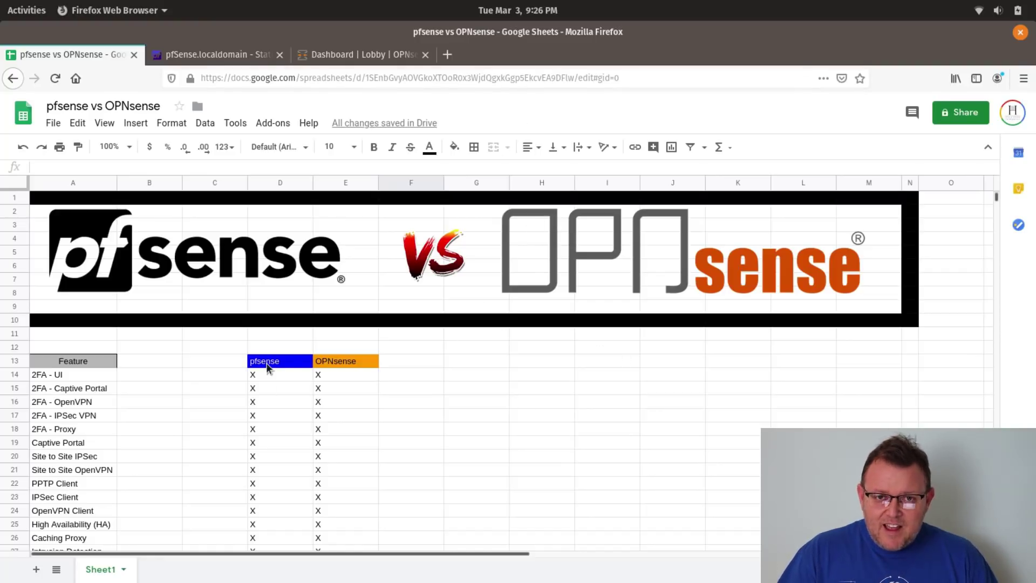
Check the pfsense X marks from D14 (2FA - UI) through the 2FA, Captive Portal and VPN rows to DNS Forwarder at D30
click(284, 375)
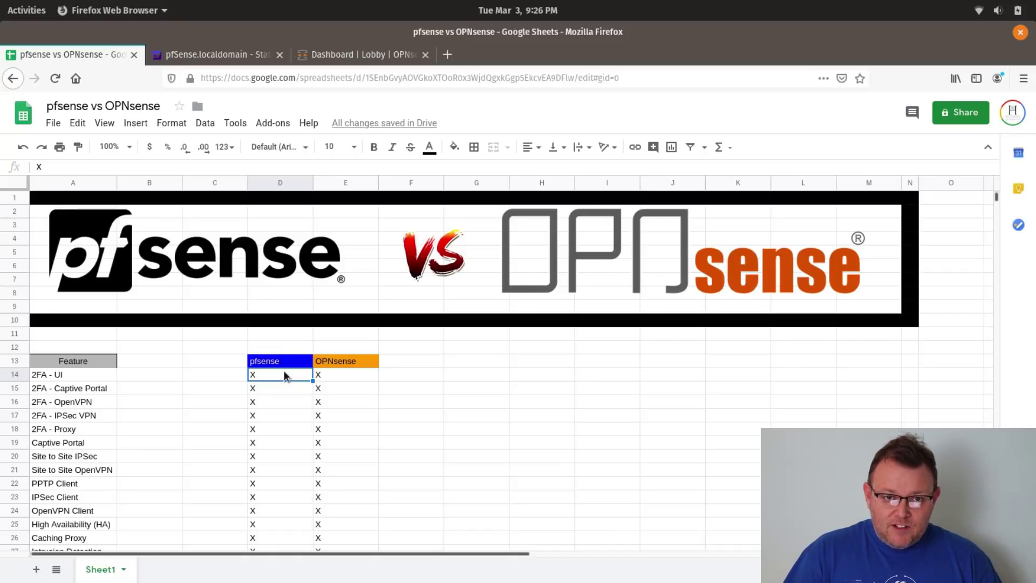
key(Down)
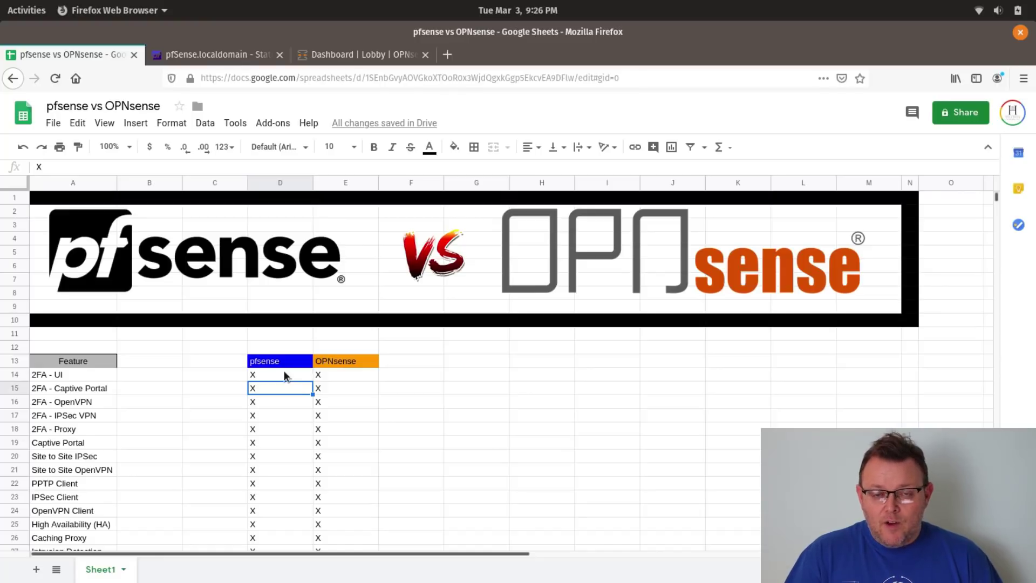
key(Down)
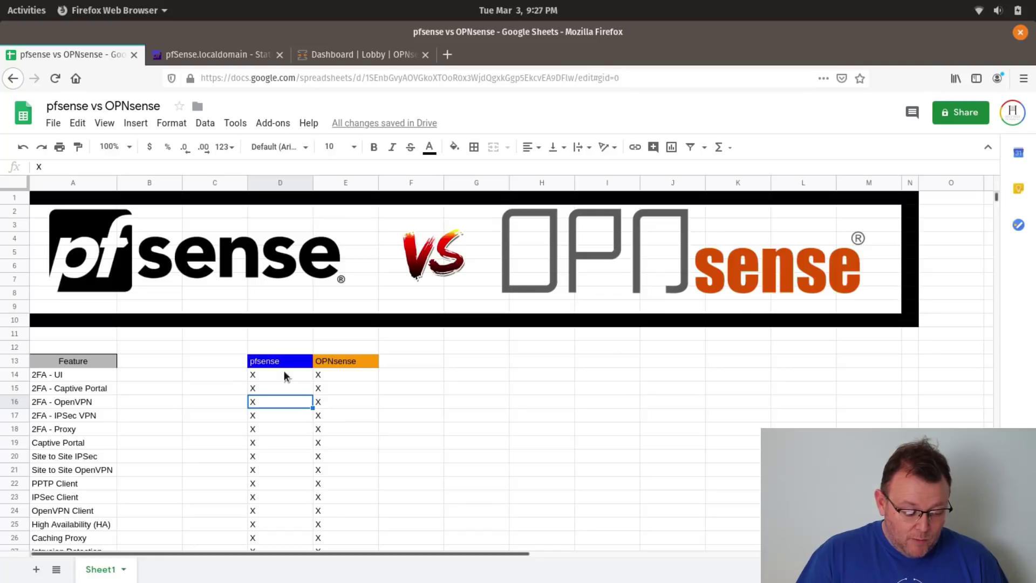
key(Down)
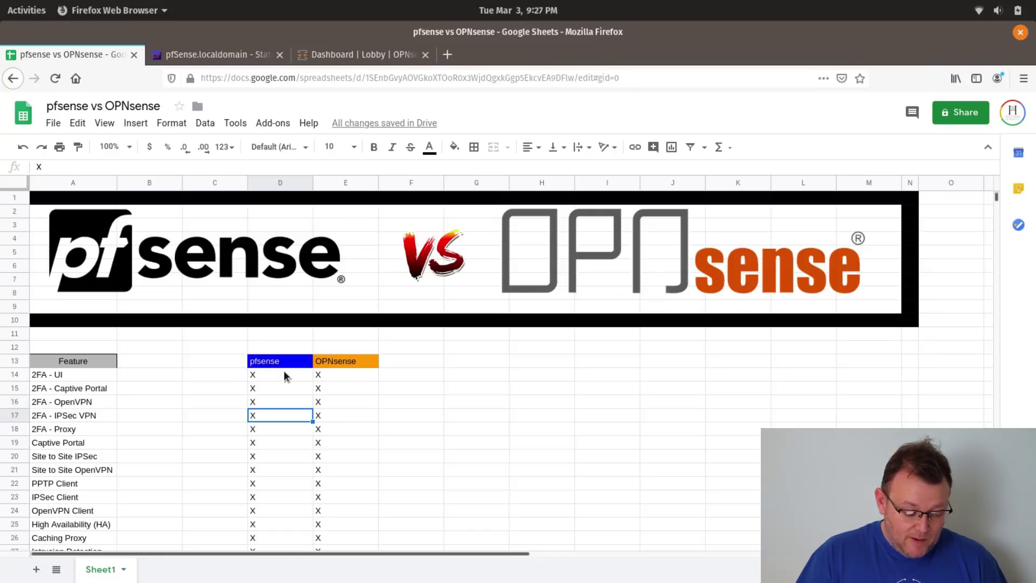
key(Down)
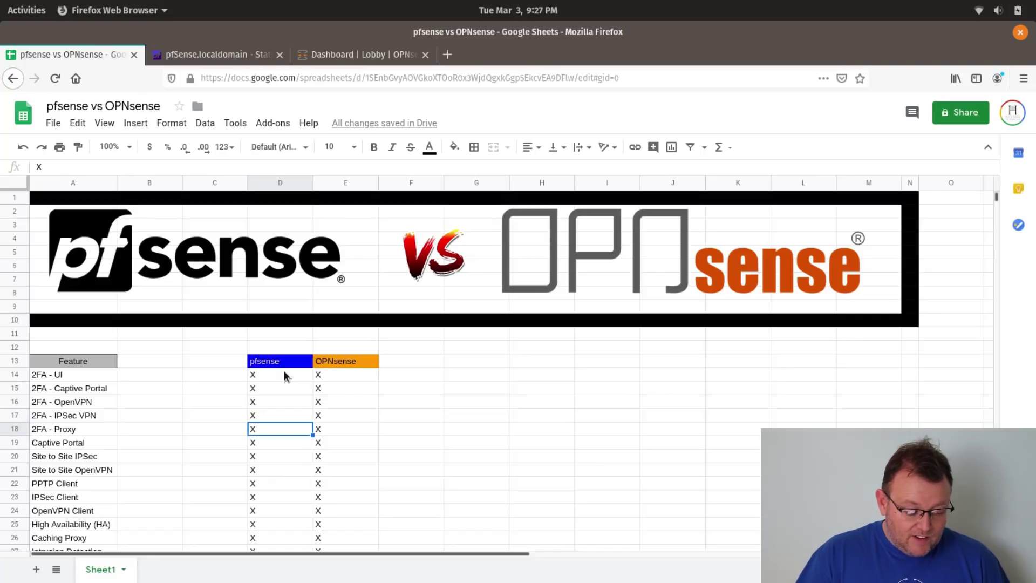
key(Down)
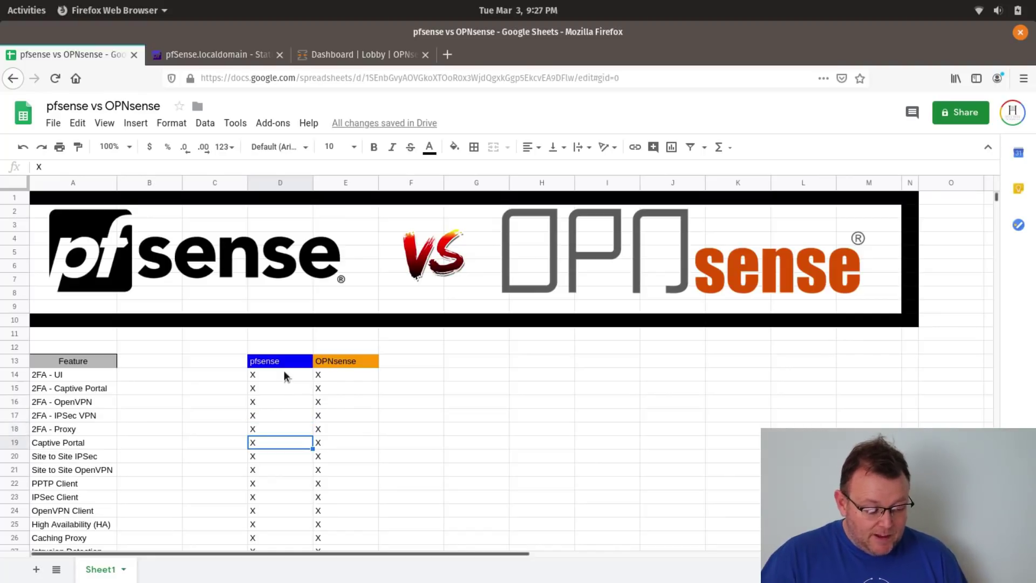
key(Down)
key(Down)
key(Down)
key(Down)
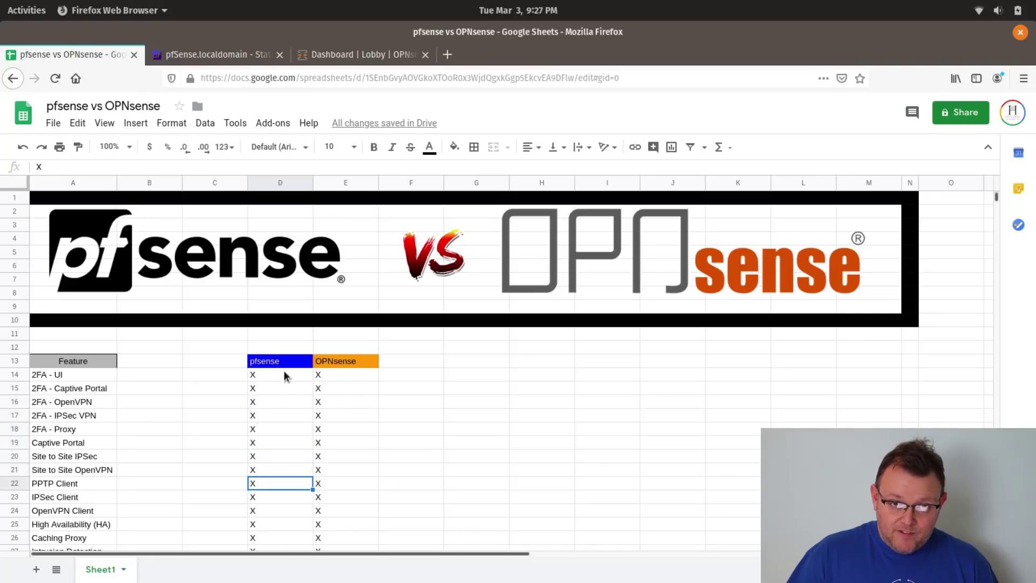
key(Down)
key(Down)
key(Down)
key(Down)
key(Down)
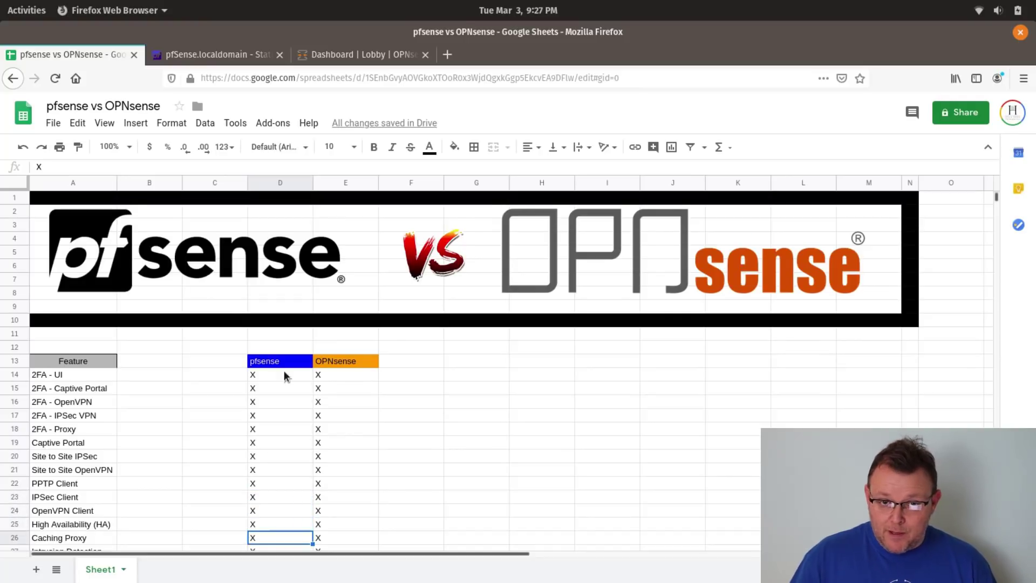
key(Down)
key(Down)
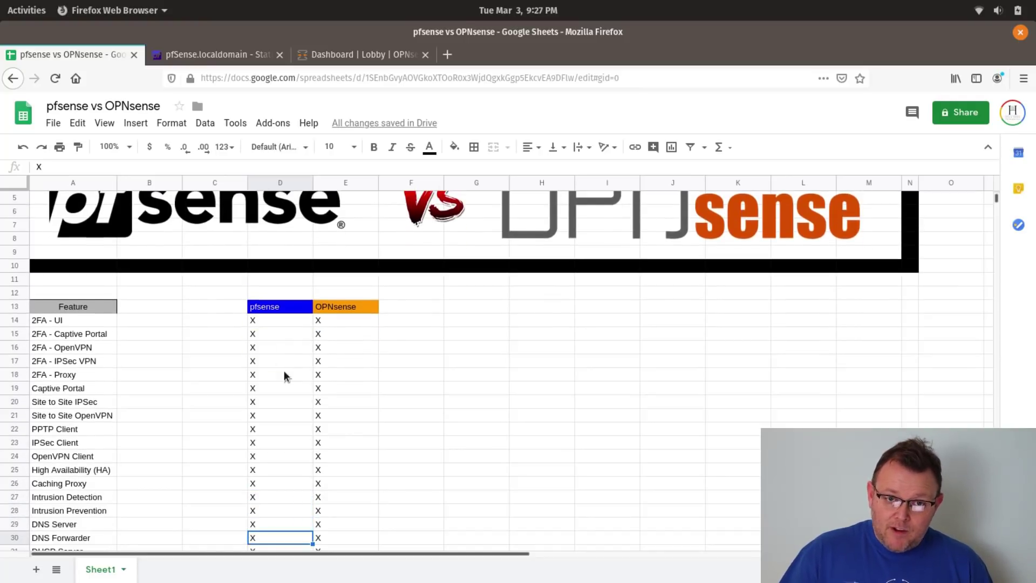
Check pfsense marks for DHCP Relay, Dynamic DNS, cloud/local backup, stateful firewall, VLAN support and documentation
key(Down)
key(Down)
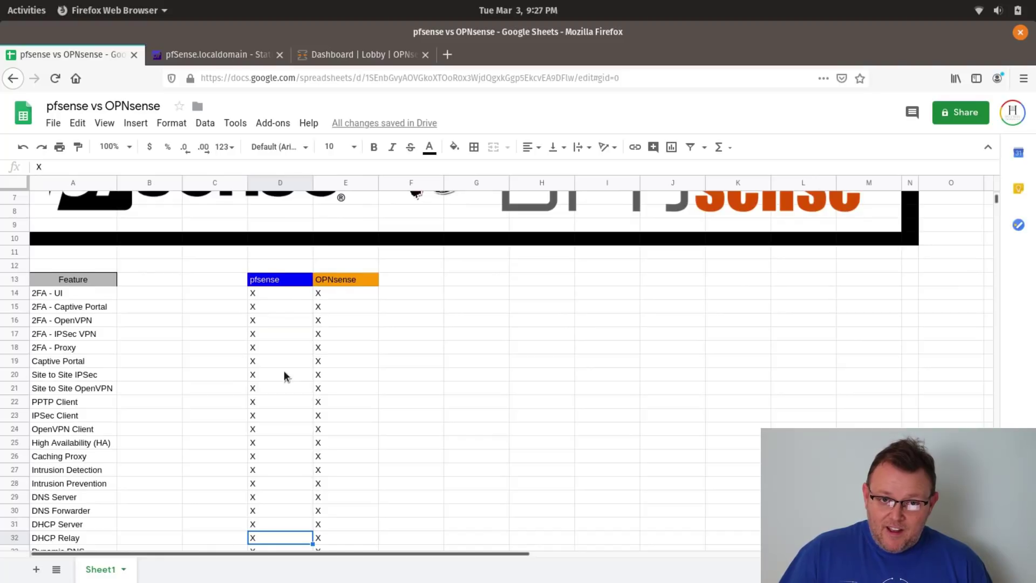
key(Down)
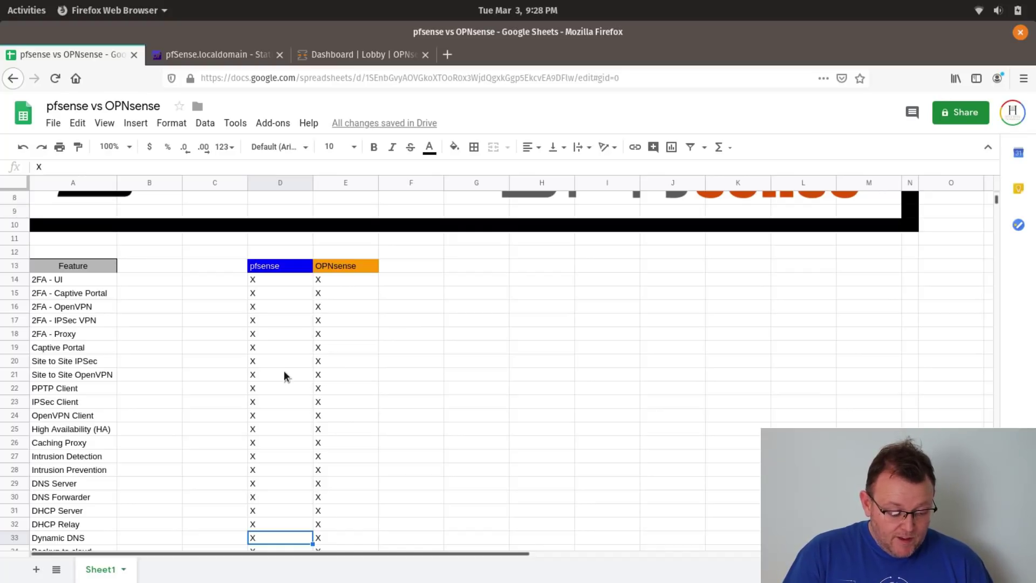
key(Down)
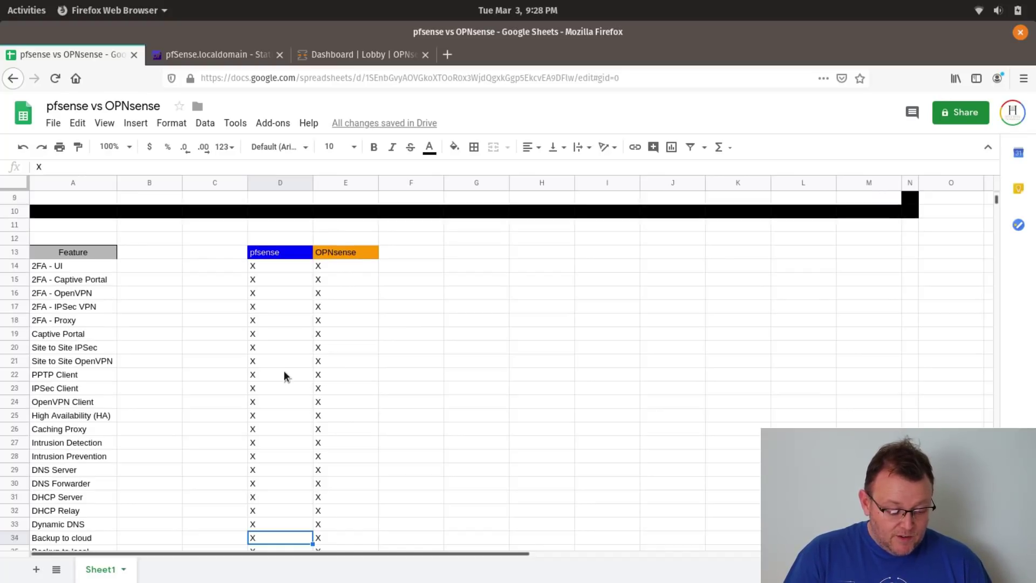
key(Down)
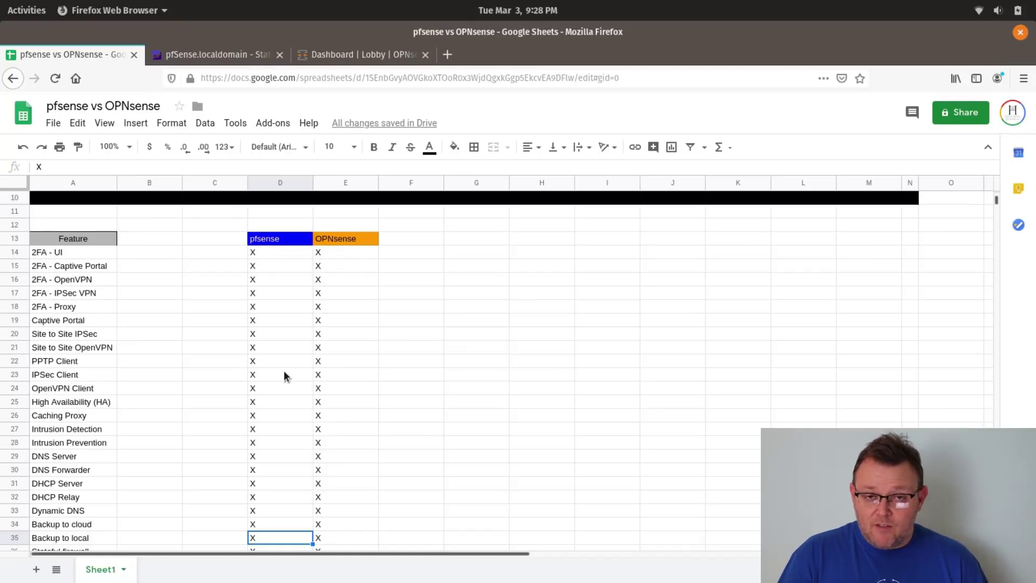
key(Down)
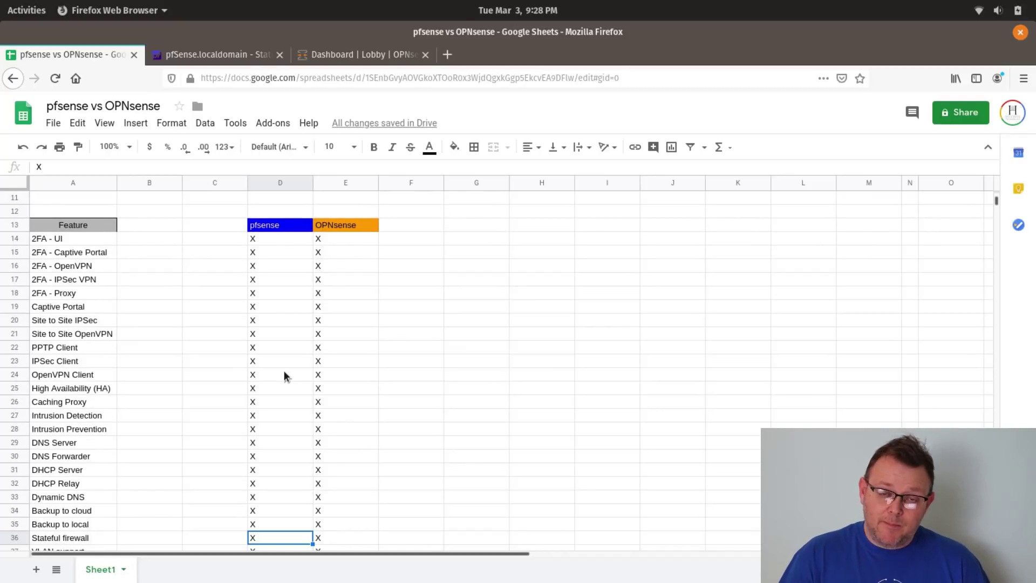
key(Down)
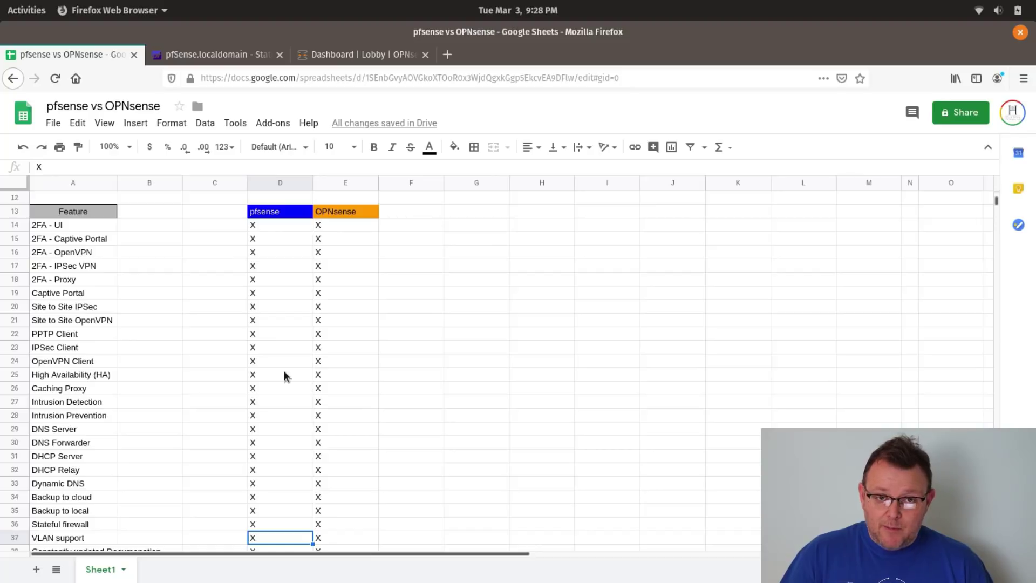
key(Down)
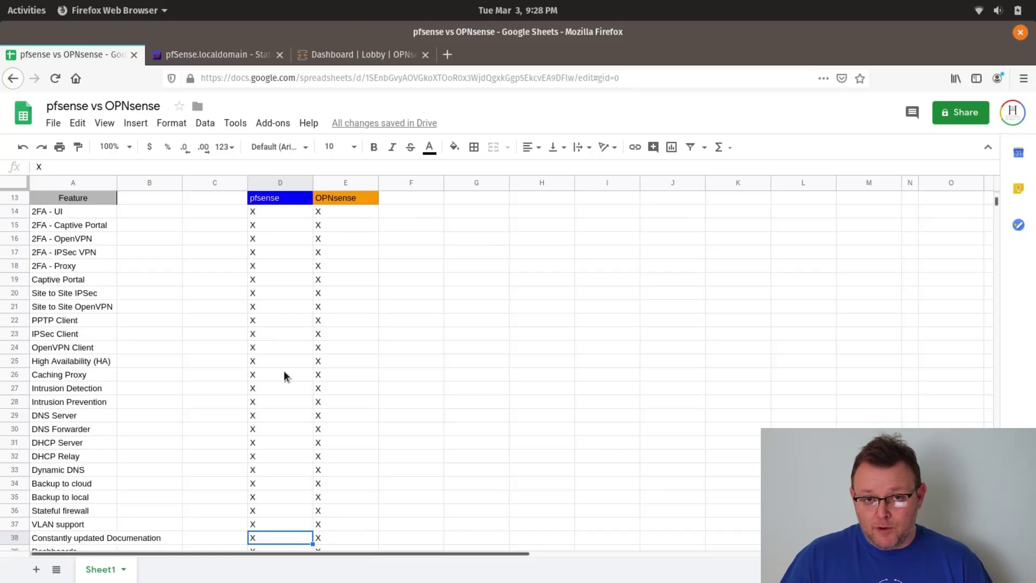
Check the pfsense marks for Dashboards, Packet Capture, Netflow and FQDN Firewall Rules, bringing Traffic Shaper into view
key(Down)
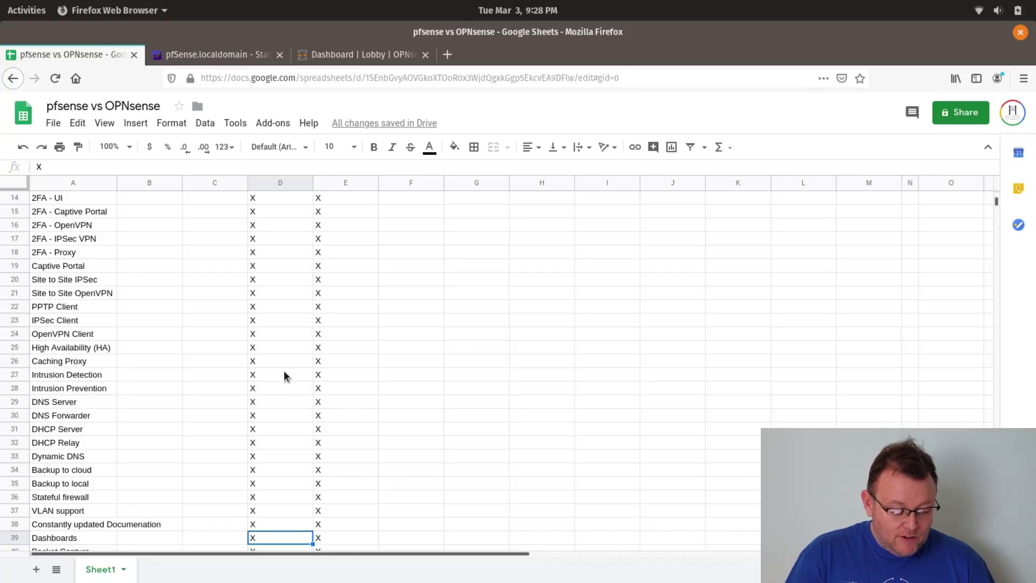
key(Down)
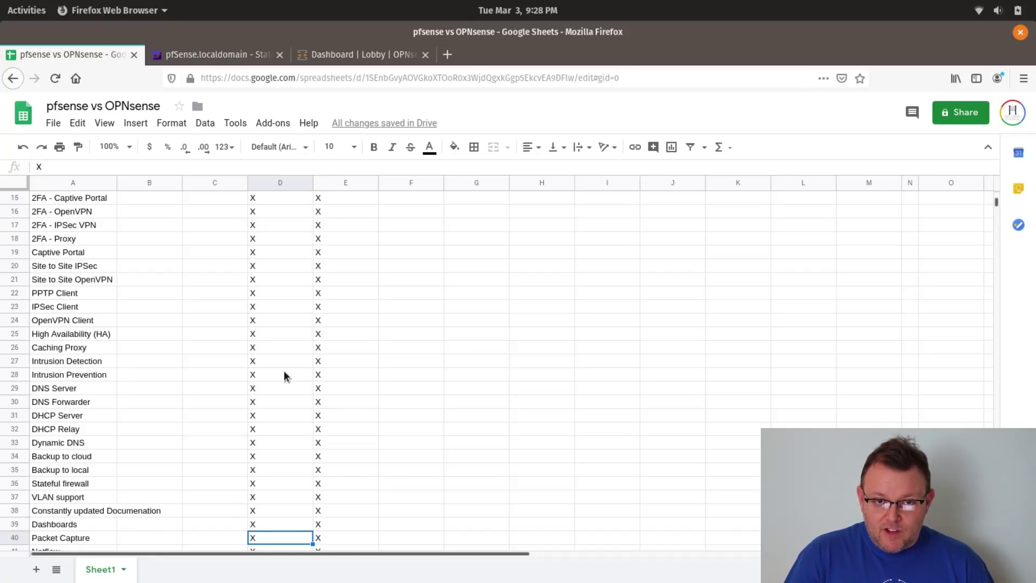
key(Down)
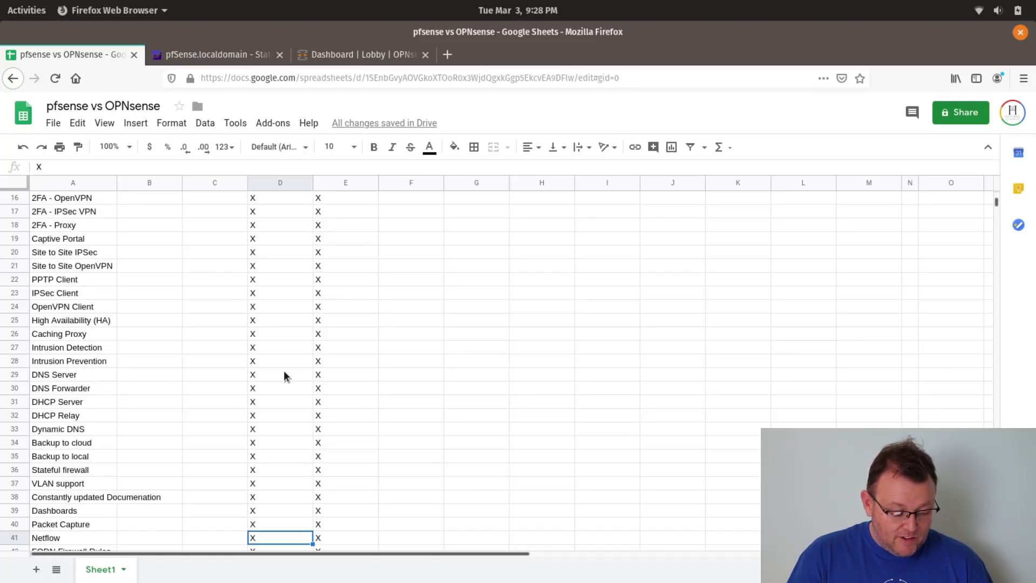
key(Down)
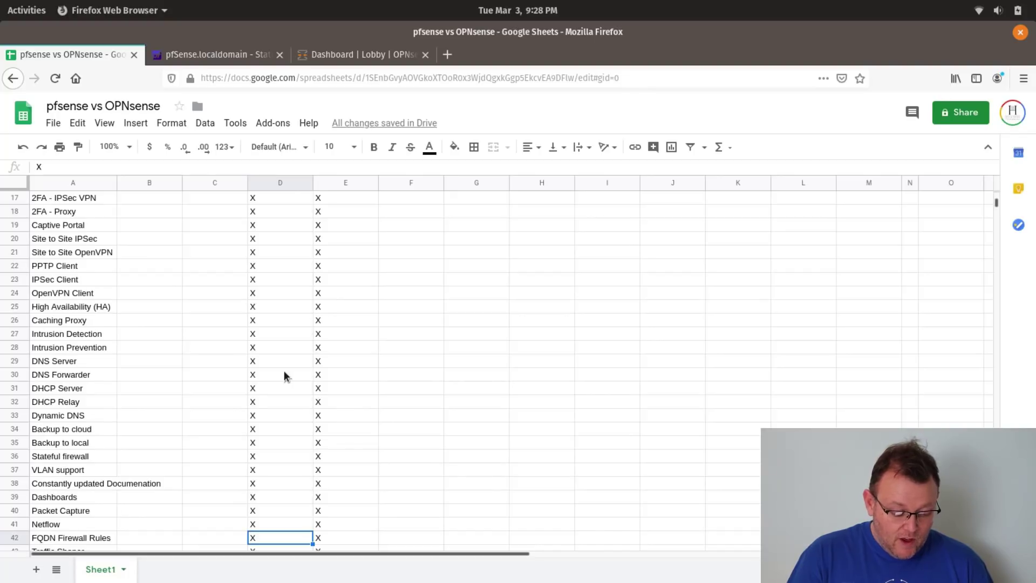
scroll(286, 377, down, 1)
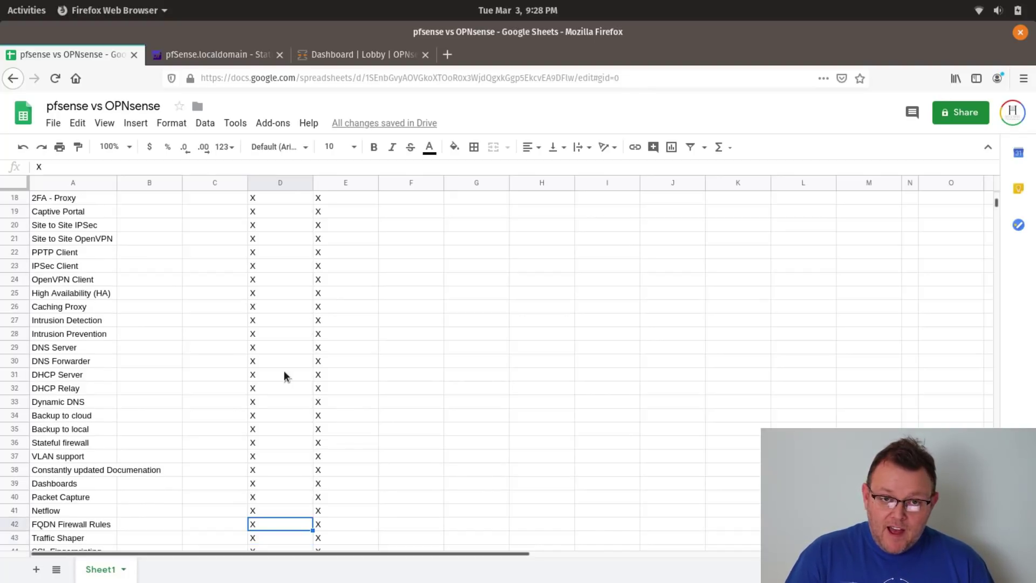
key(Down)
key(Down)
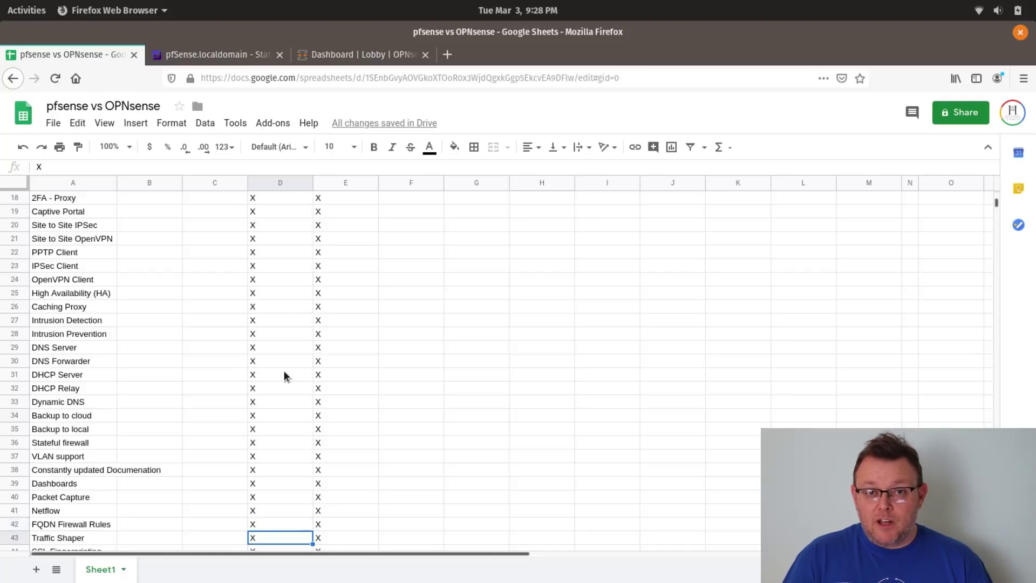
key(Down)
key(Down)
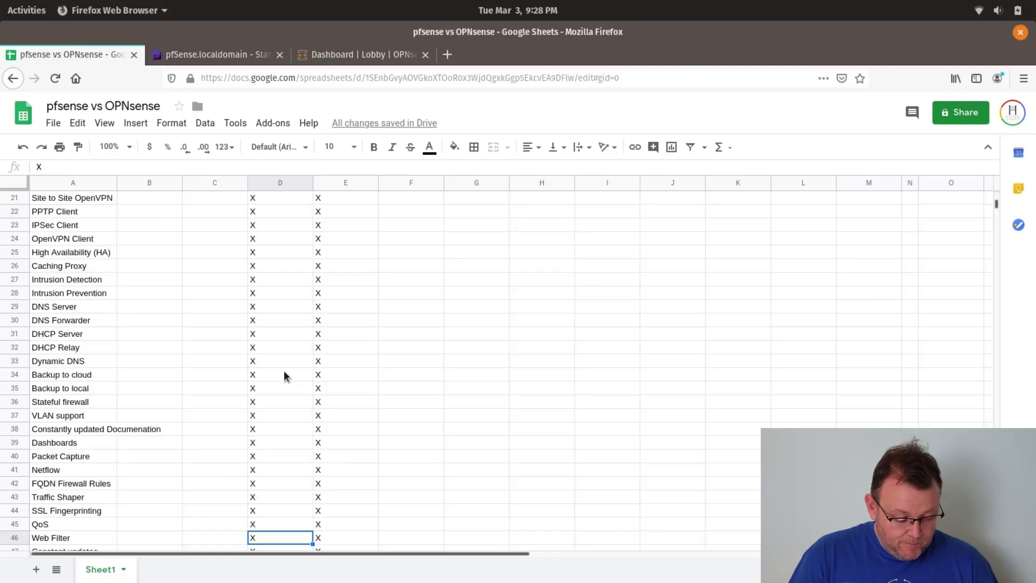
key(Down)
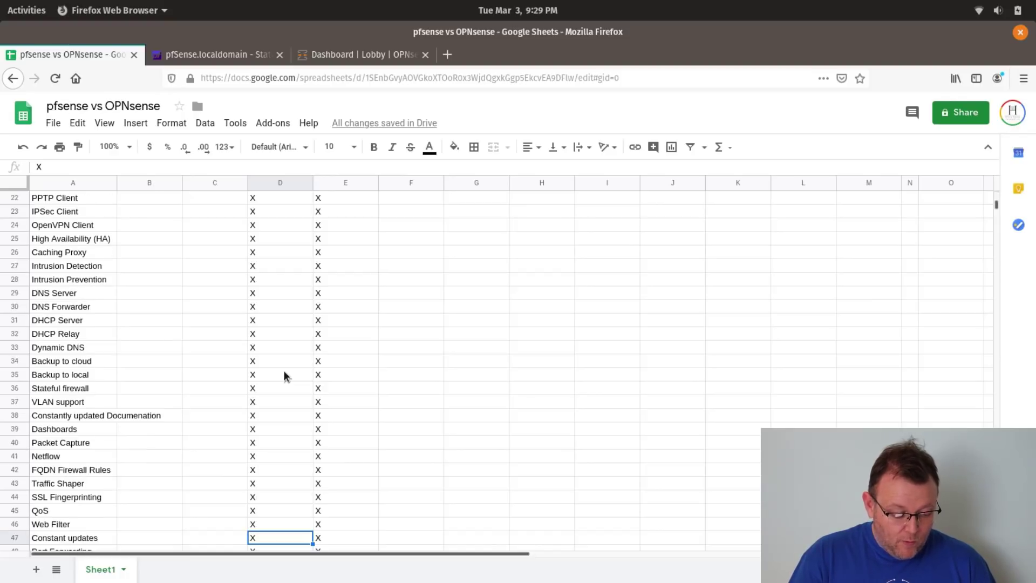
key(Down)
key(Up)
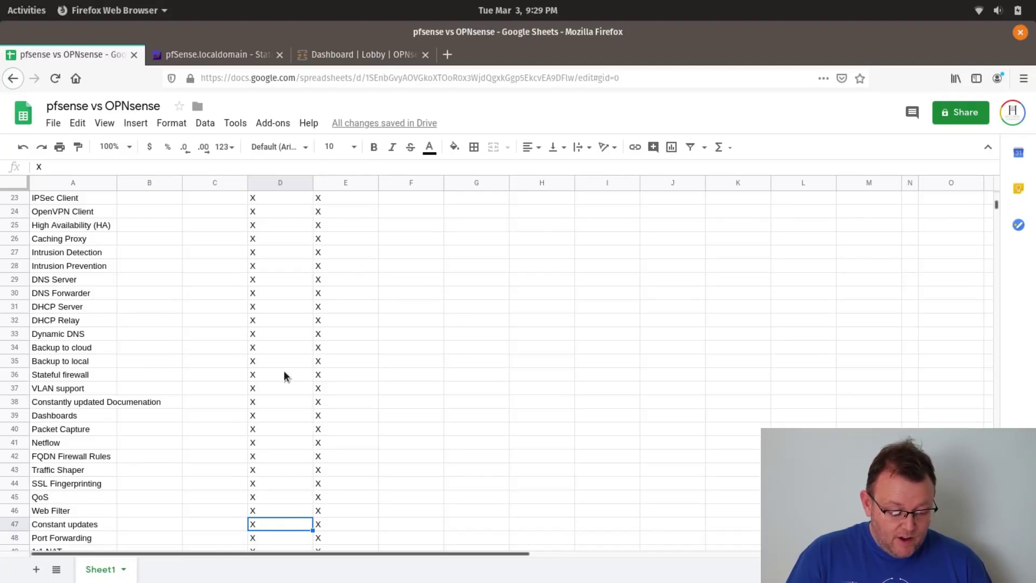
key(Down)
key(Down)
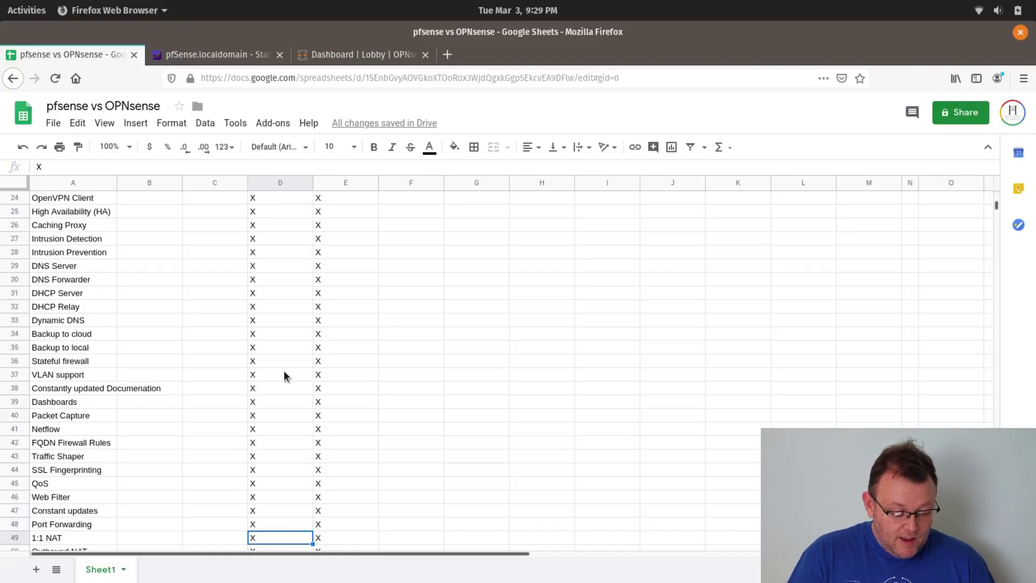
key(Down)
key(Down)
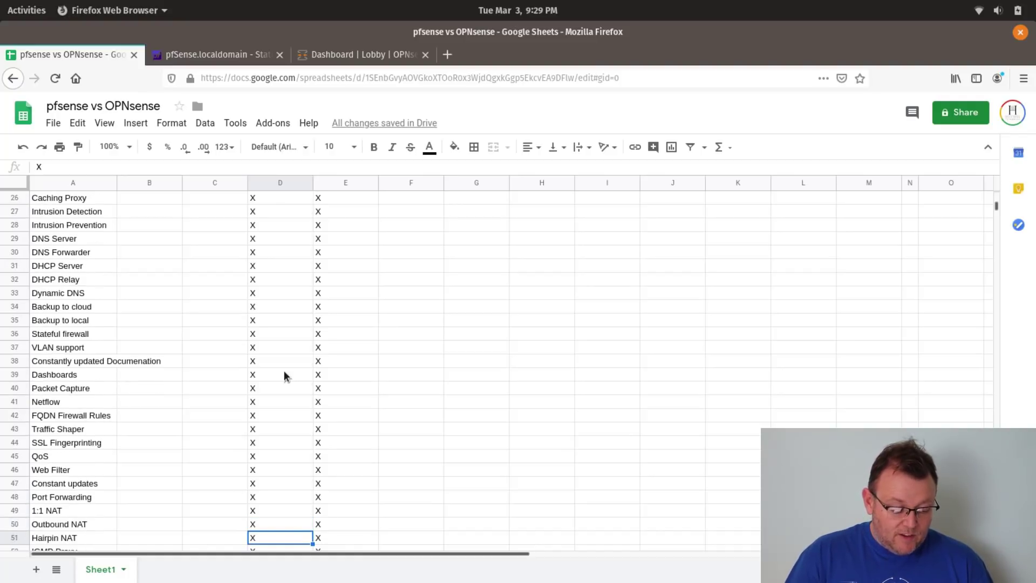
key(Down)
key(Down)
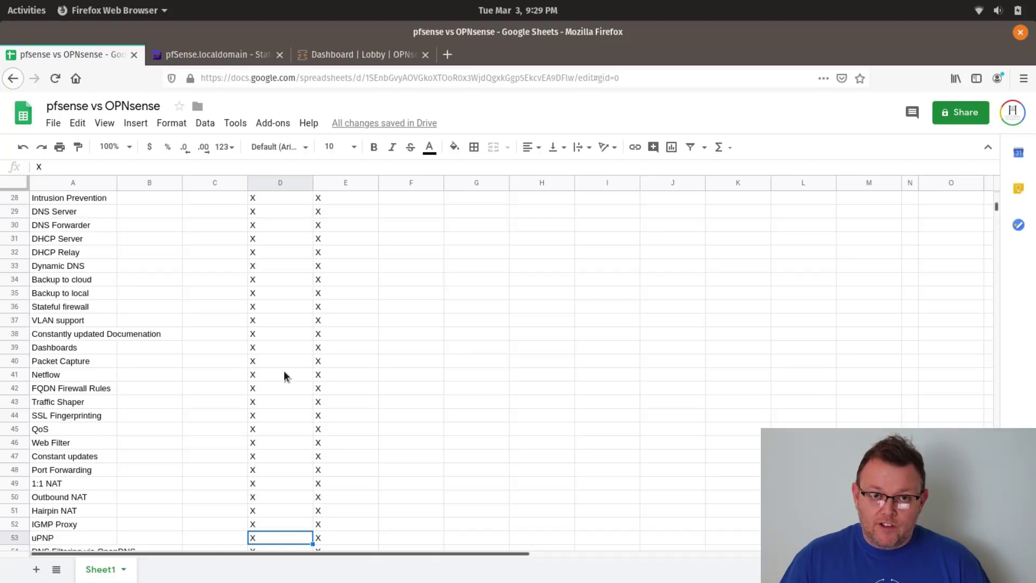
key(Down)
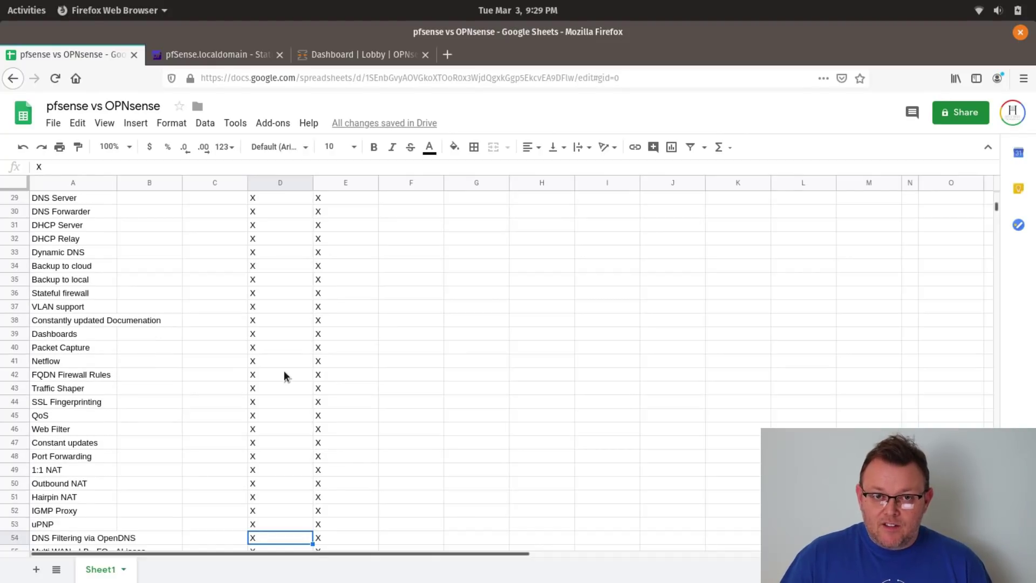
key(Down)
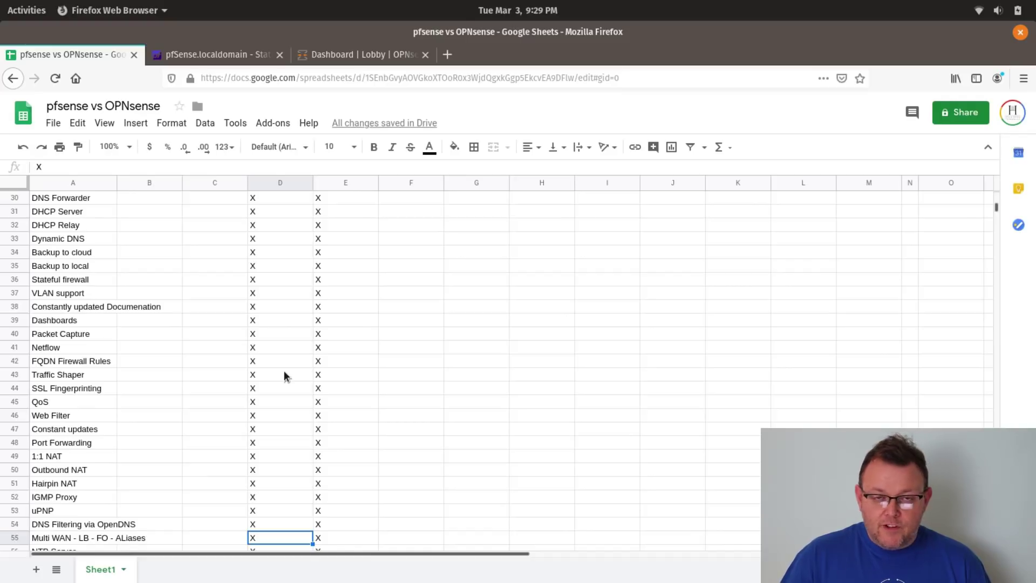
key(Up)
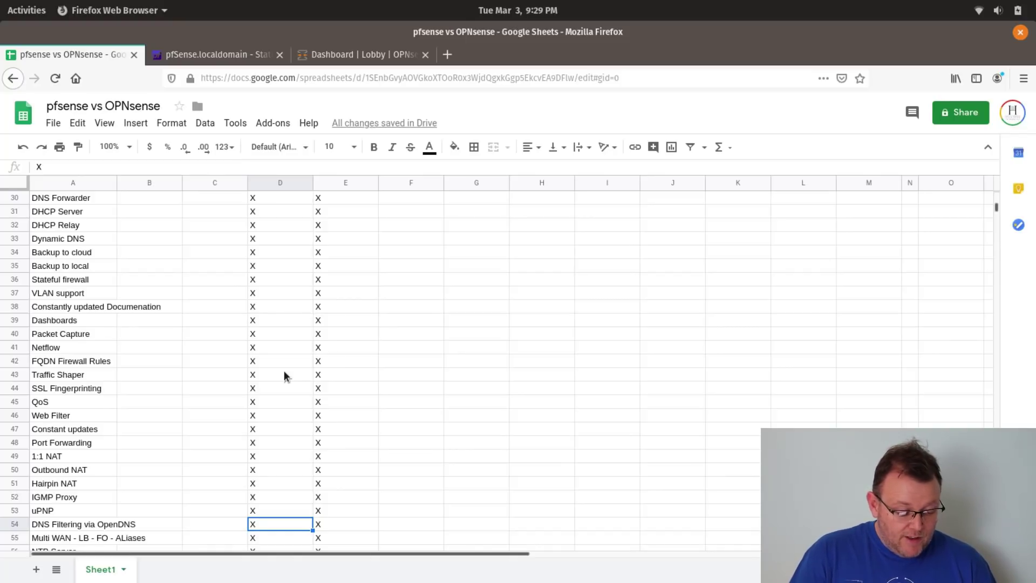
key(Down)
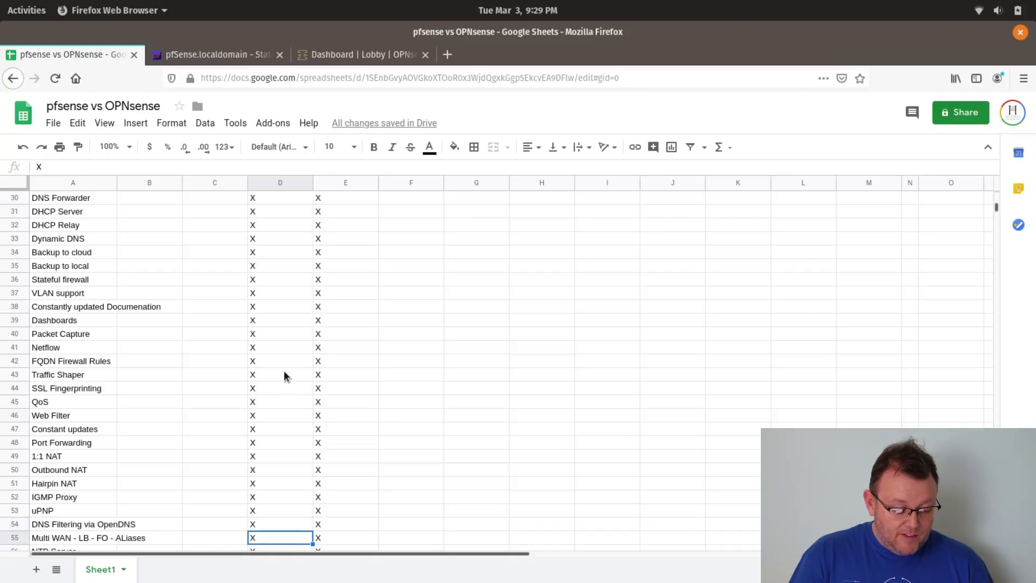
key(Down)
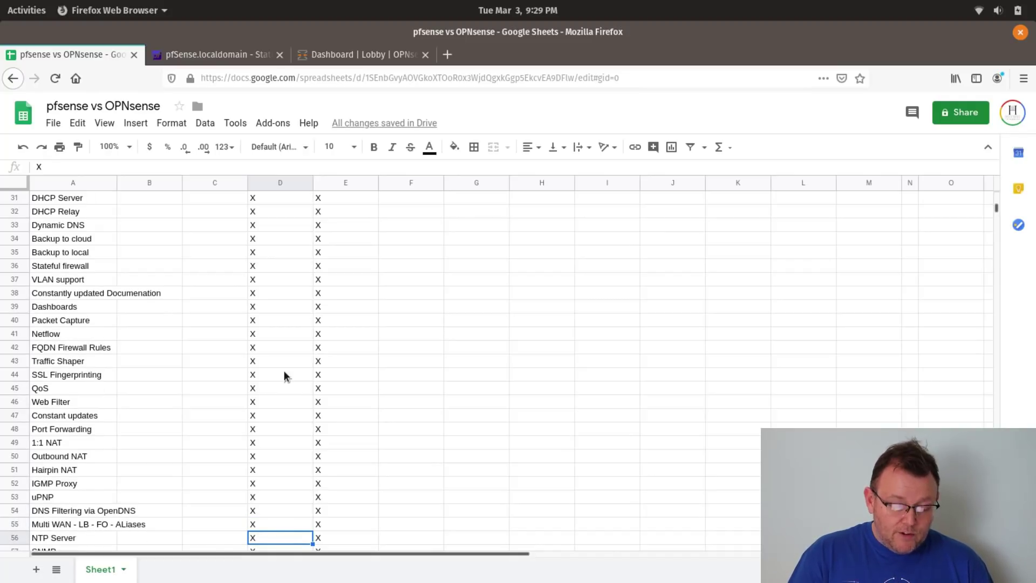
key(Down)
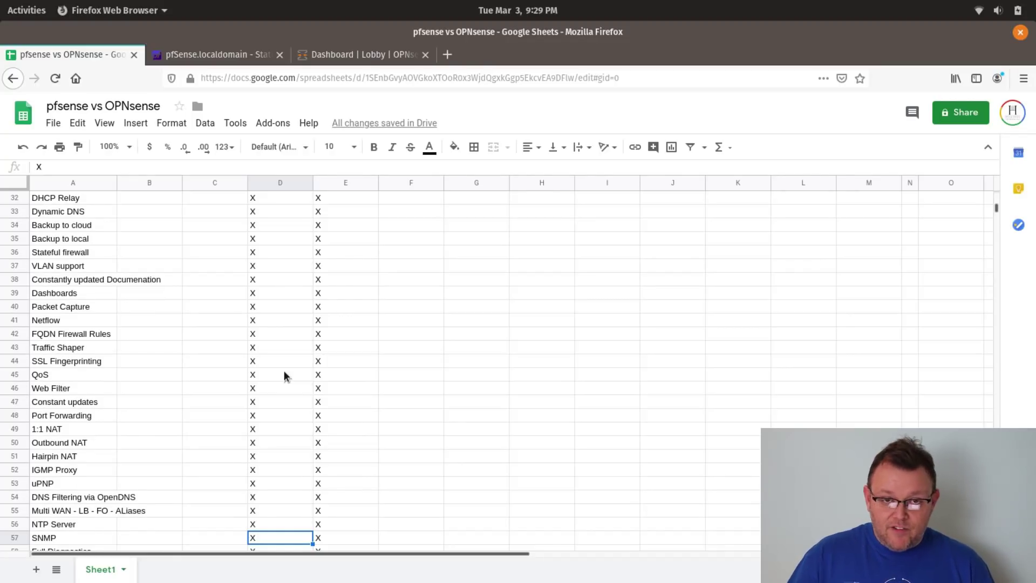
key(Down)
key(Down)
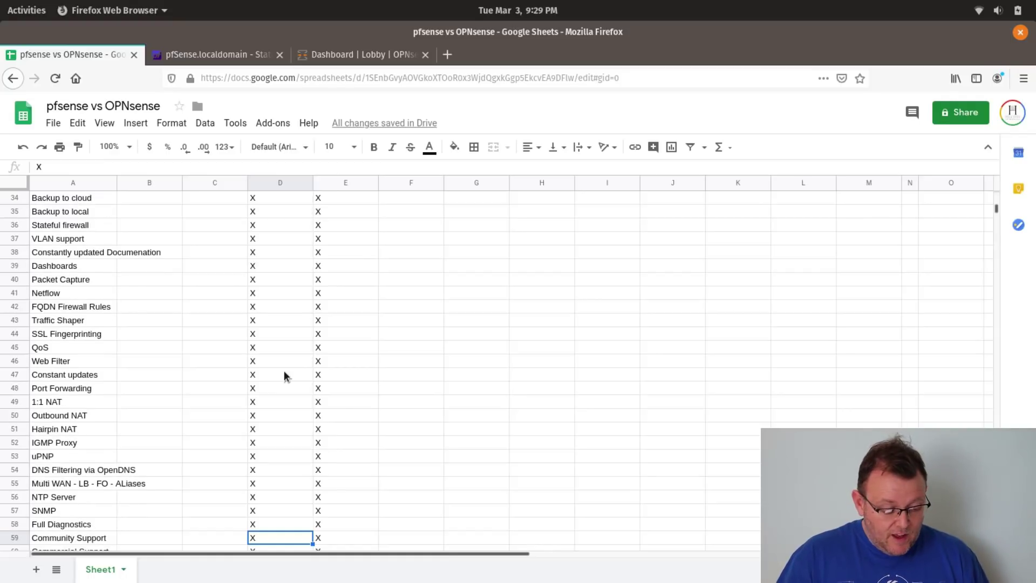
key(Down)
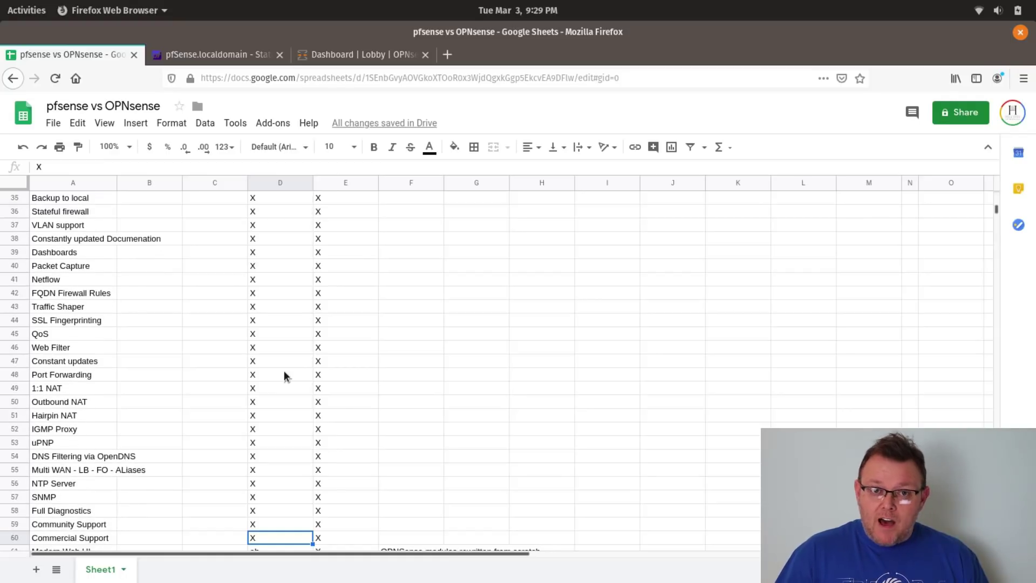
key(Down)
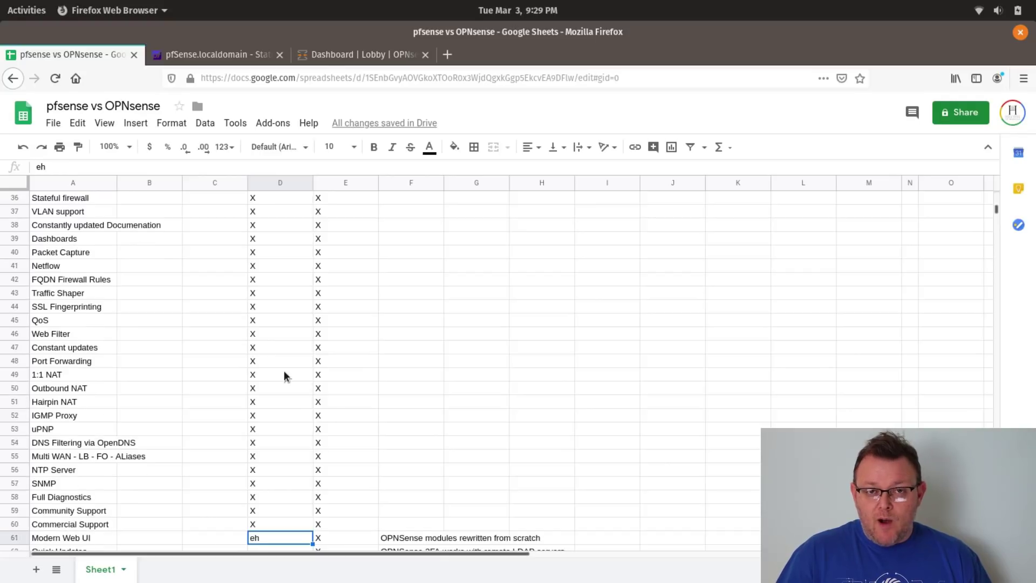
key(Down)
key(Up)
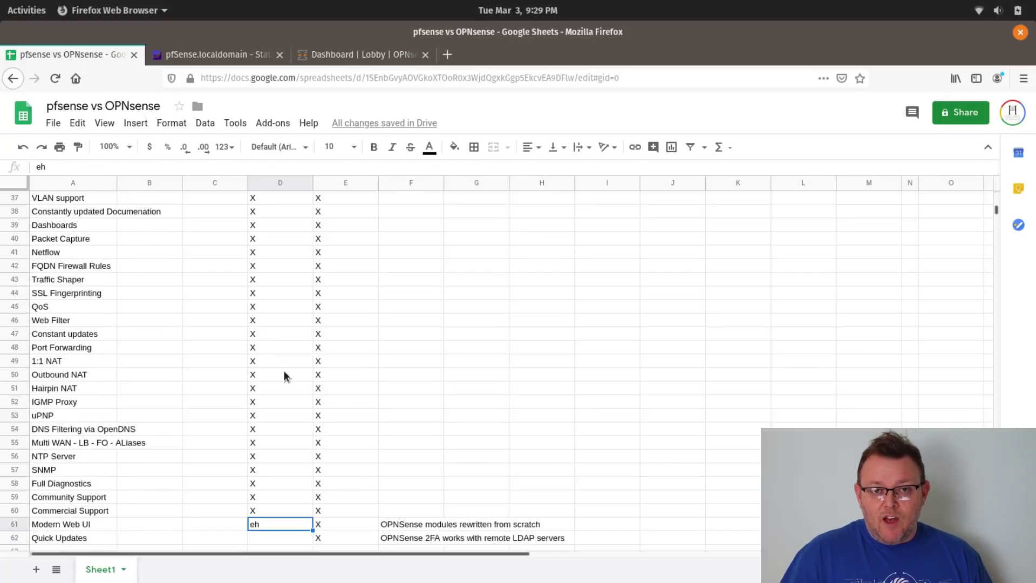
key(Down)
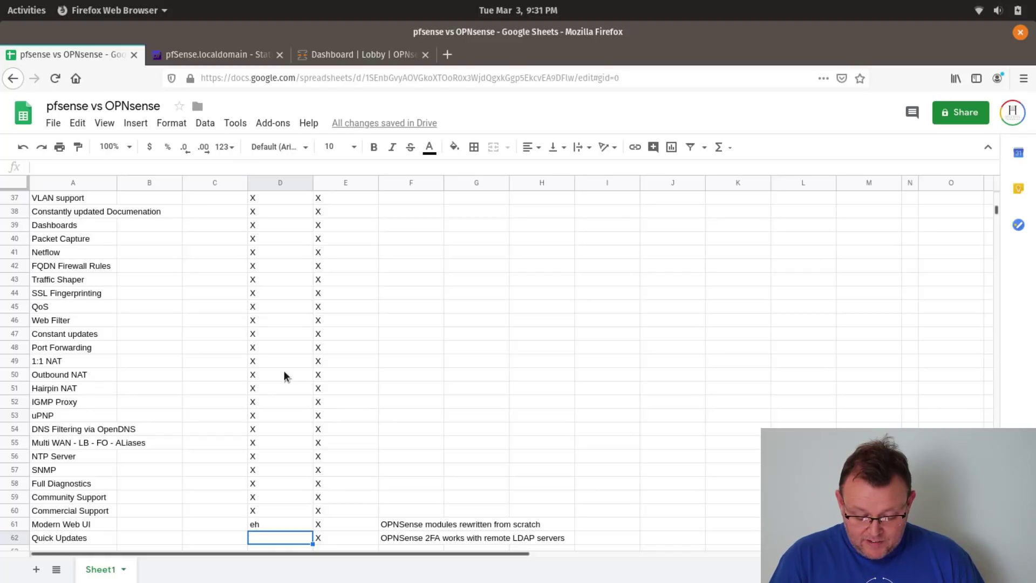
key(Up)
key(Right)
key(Right)
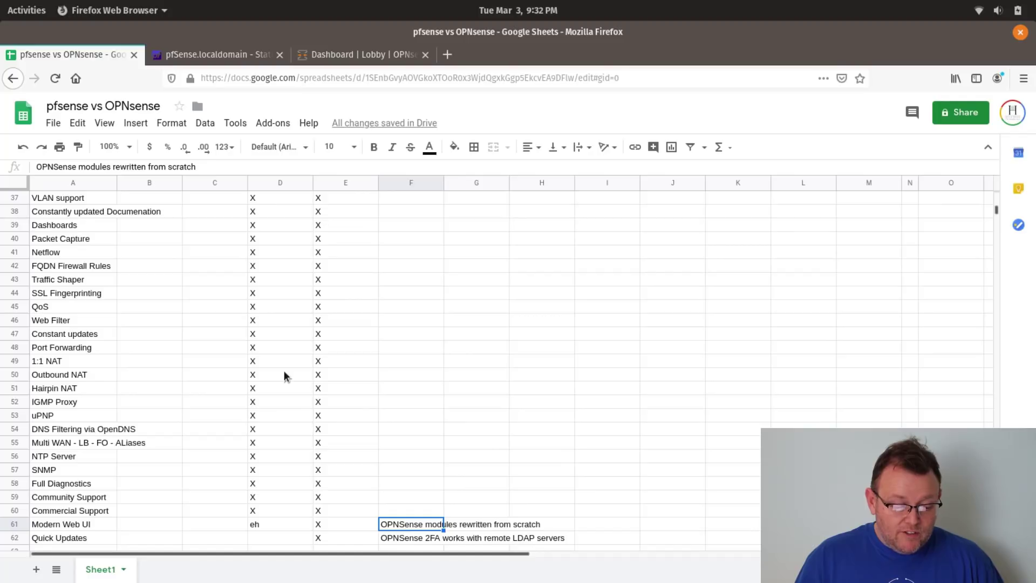
key(Up)
key(Up)
key(Up)
key(Up)
key(Up)
key(Up)
key(Up)
key(Up)
key(Up)
key(Up)
key(Up)
key(Up)
key(Up)
key(Up)
key(Up)
key(Up)
key(Up)
key(Up)
key(Up)
key(Up)
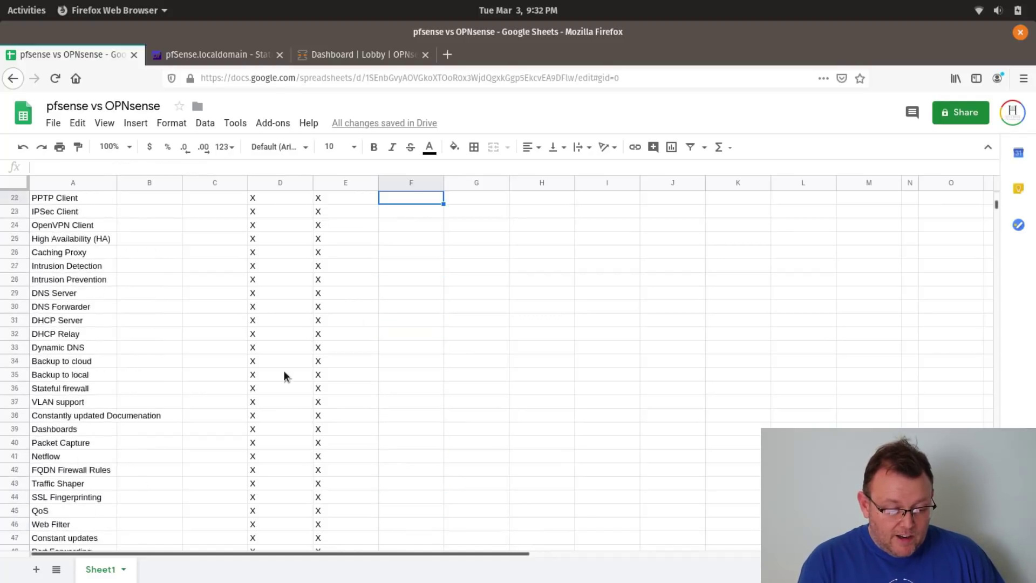
key(Up)
key(Up)
key(Up)
key(Up)
key(Up)
key(Up)
key(Up)
key(Up)
key(Up)
key(Up)
key(Up)
key(Up)
key(Up)
key(Up)
key(Up)
key(Up)
key(Up)
key(Up)
key(Up)
key(Up)
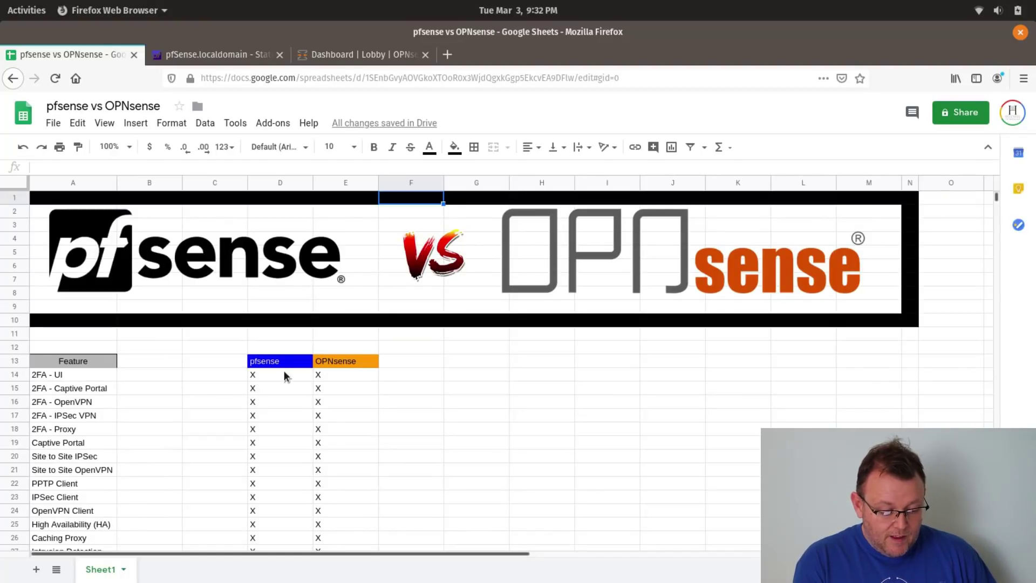
Switch back and forth between the pfSense and OPNsense dashboards to compare them
click(222, 57)
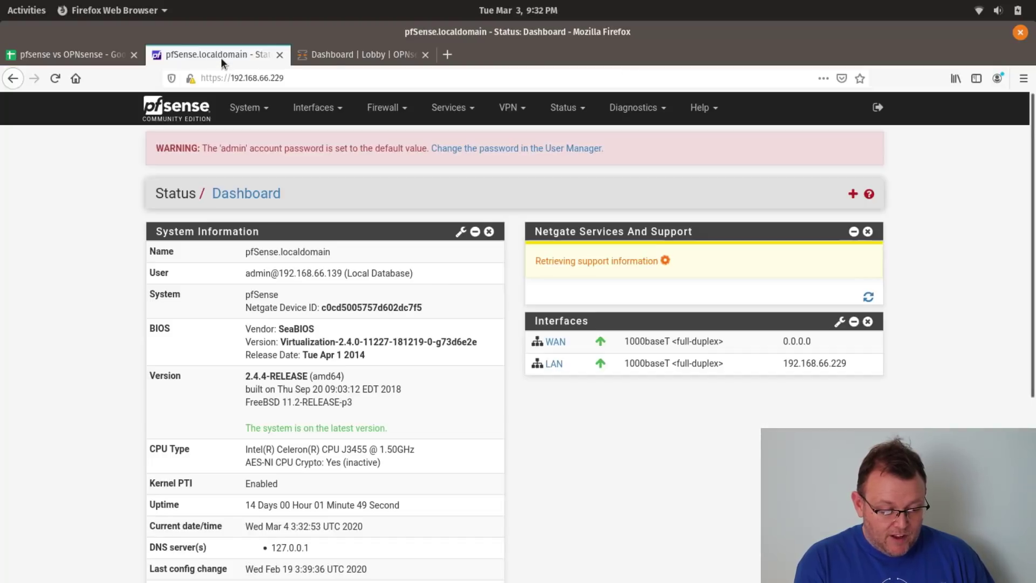
click(338, 51)
click(231, 54)
click(331, 56)
click(250, 54)
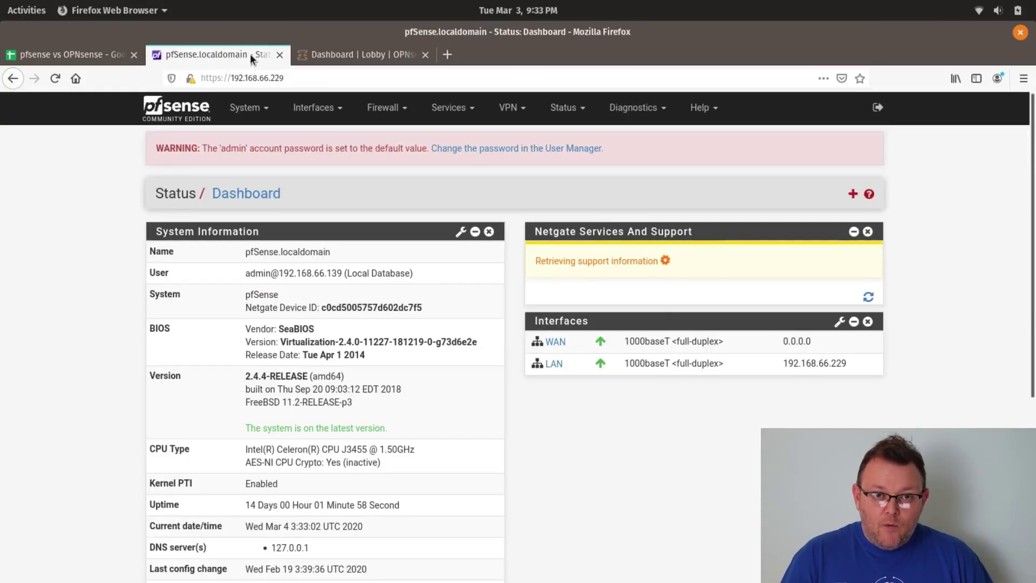
click(340, 51)
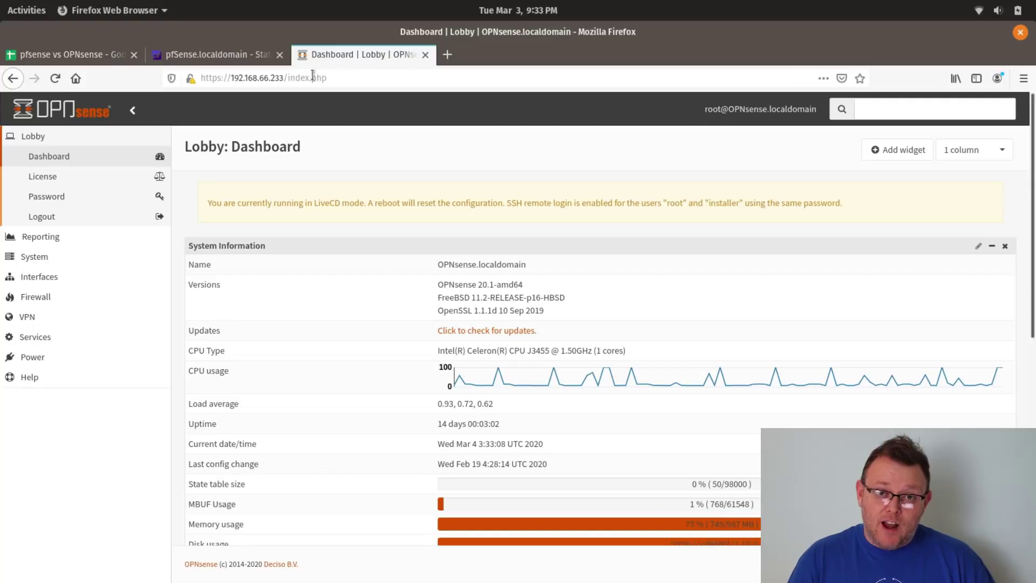
click(236, 54)
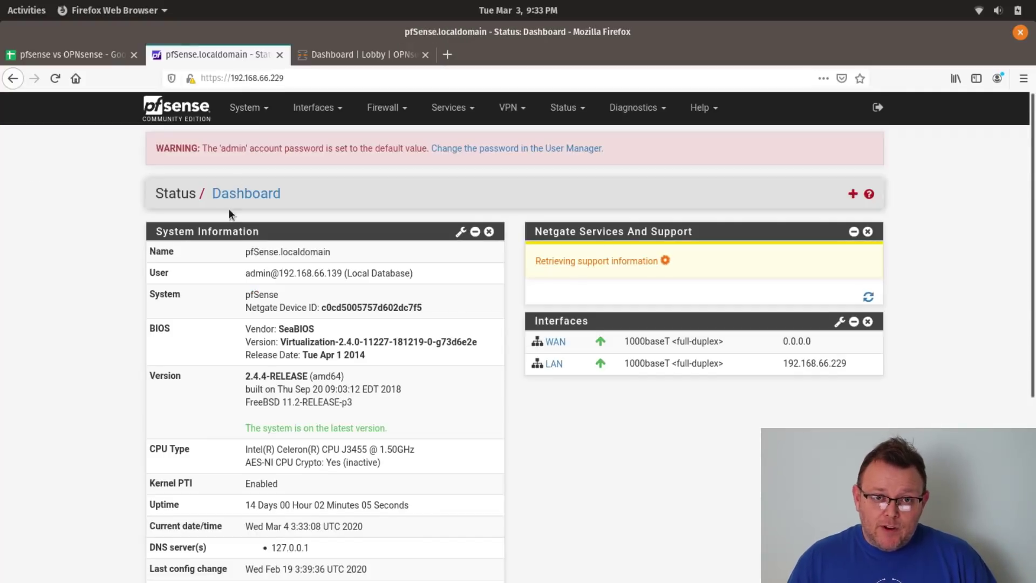
Scroll through the pfSense dashboard, then the OPNsense Lobby dashboard, comparing their contents
scroll(229, 213, down, 5)
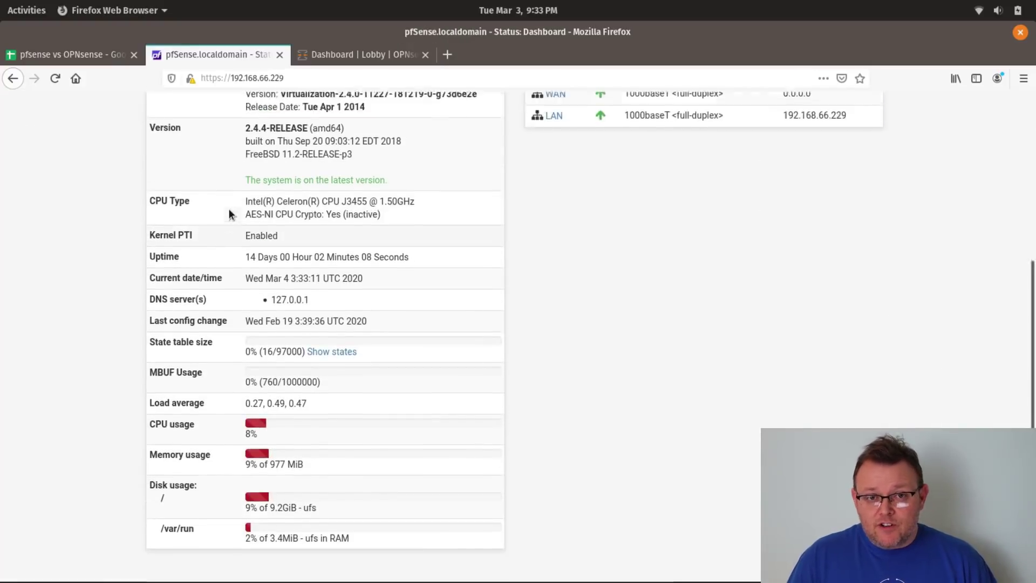
scroll(228, 209, up, 5)
click(354, 56)
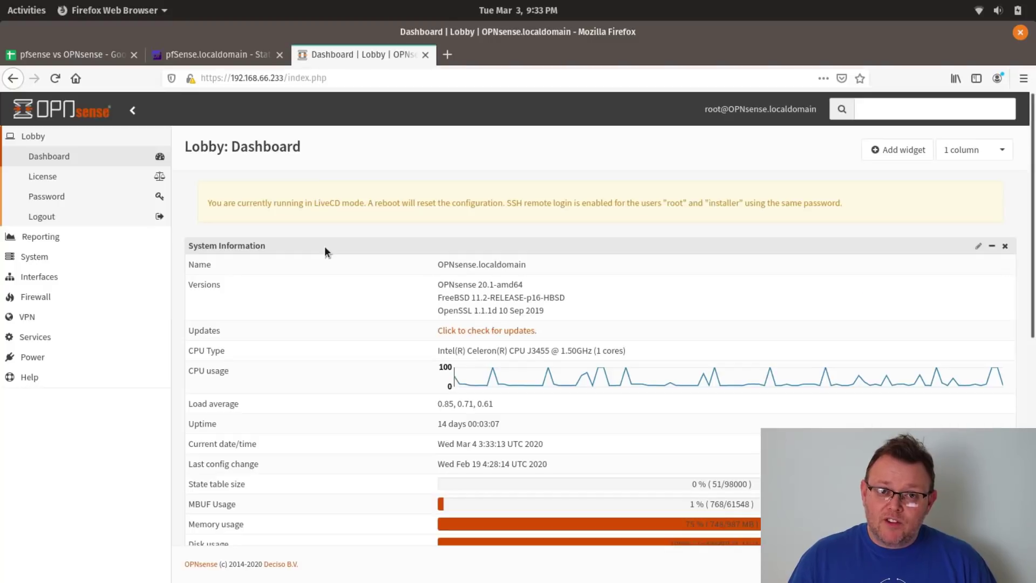
scroll(325, 246, down, 10)
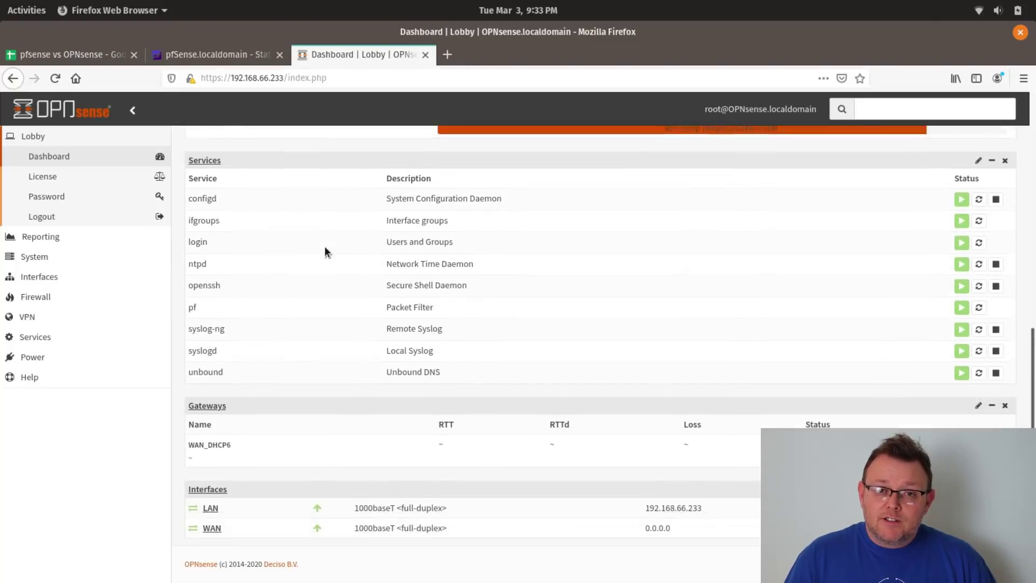
scroll(325, 246, up, 10)
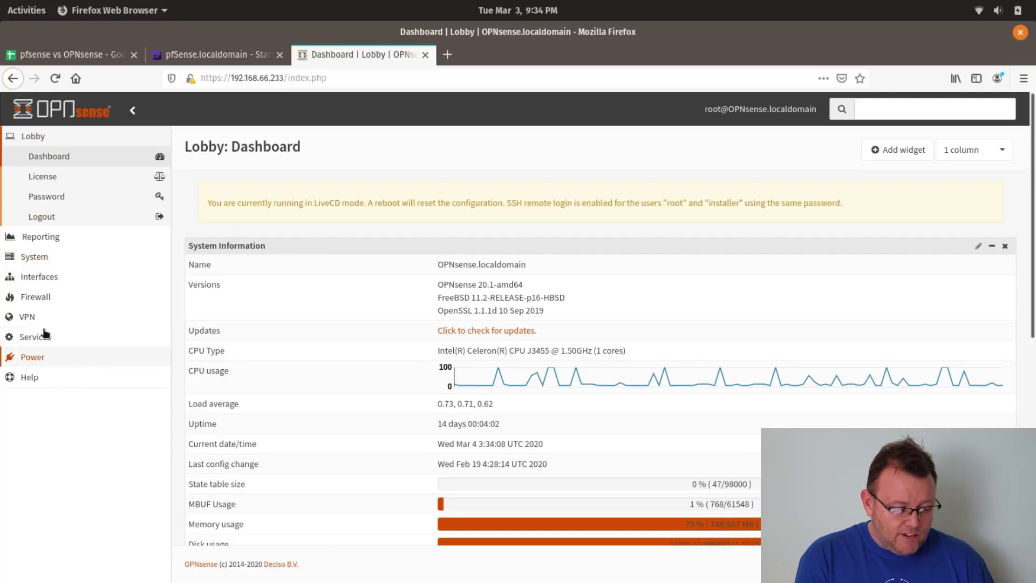
Browse pfSense's System, Interfaces, Firewall, Services, VPN, Status, Diagnostics and Help menus
click(202, 56)
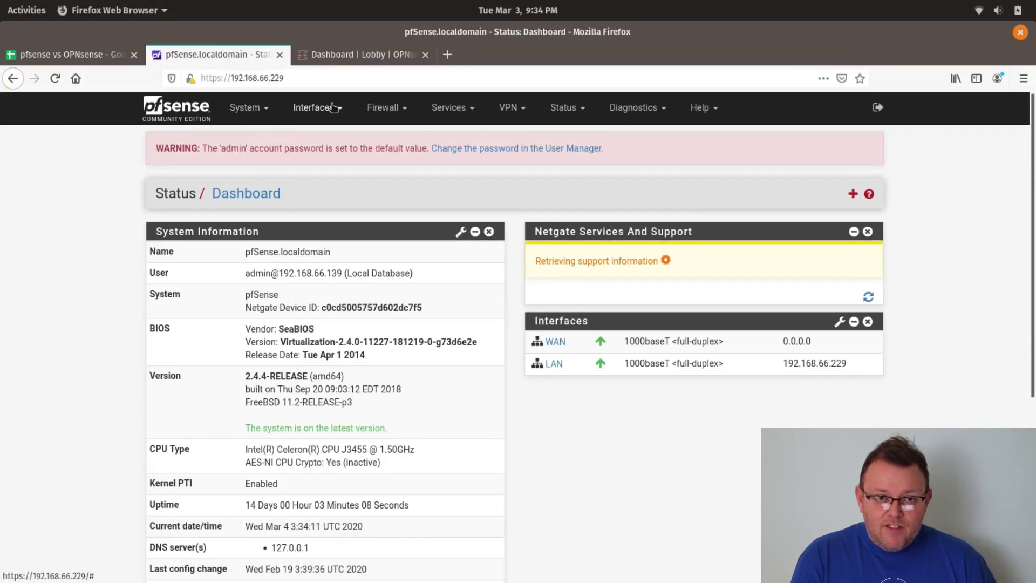
click(267, 113)
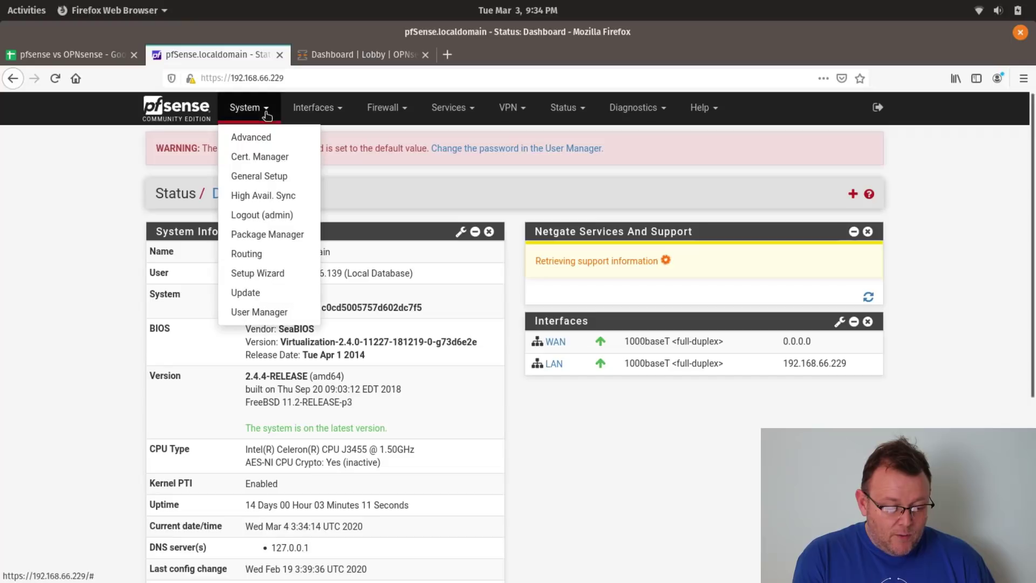
click(343, 112)
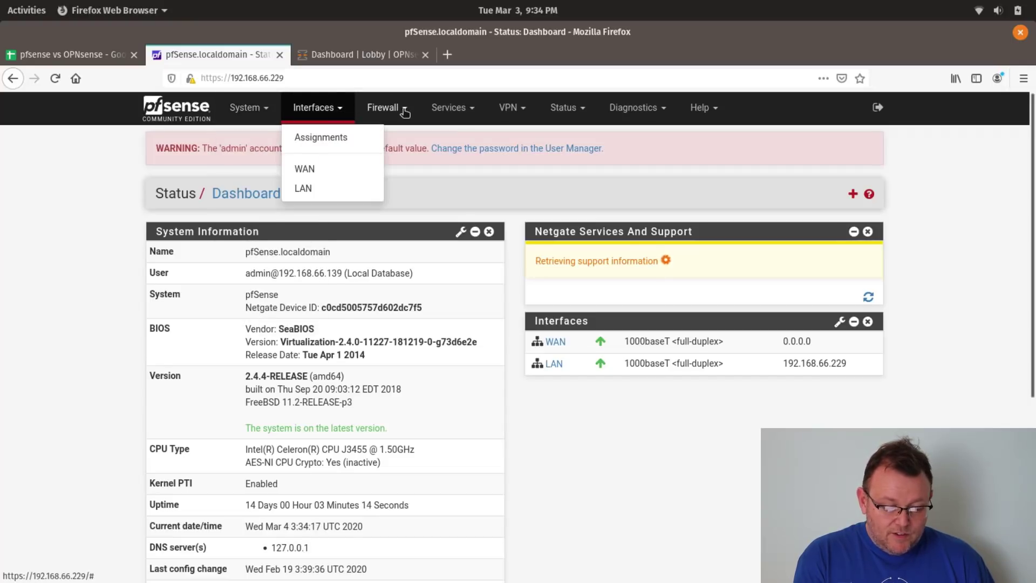
click(405, 112)
click(473, 109)
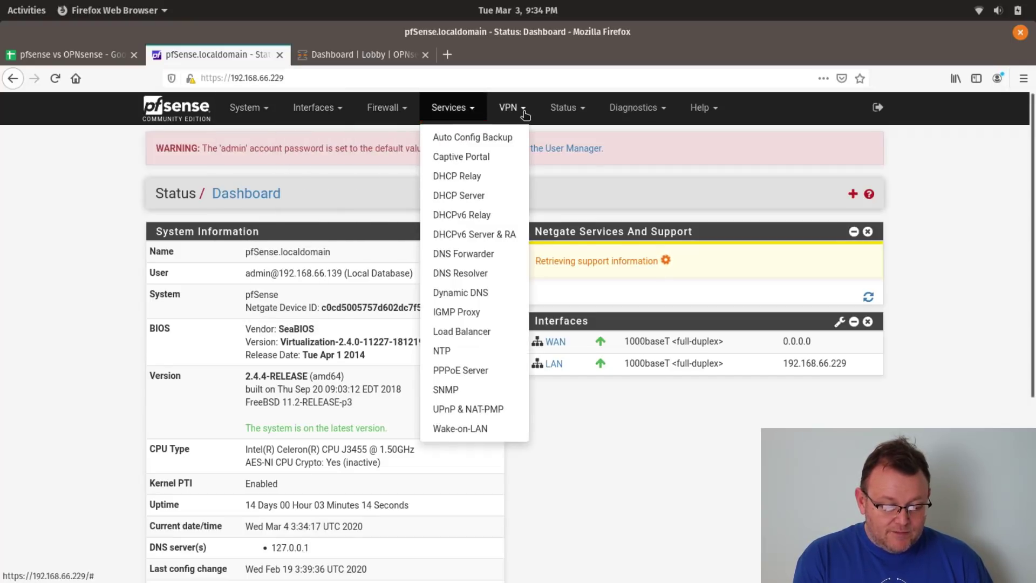
click(523, 113)
click(572, 111)
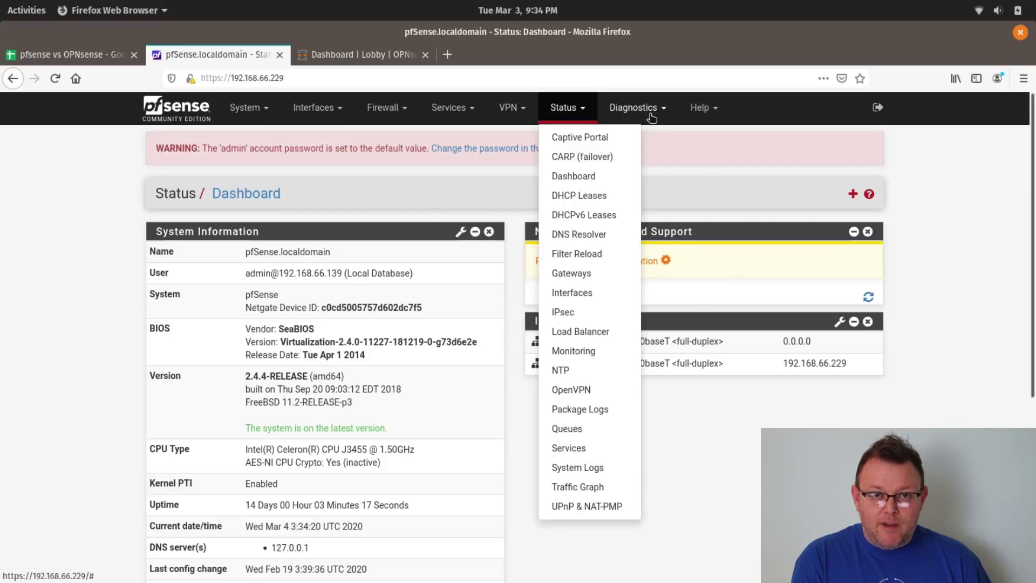
click(651, 113)
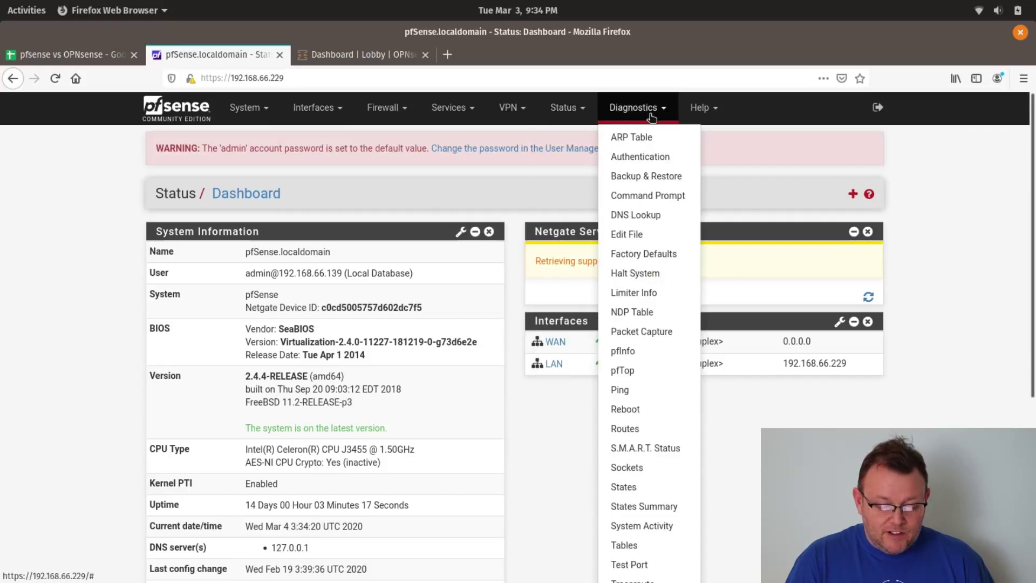
click(703, 117)
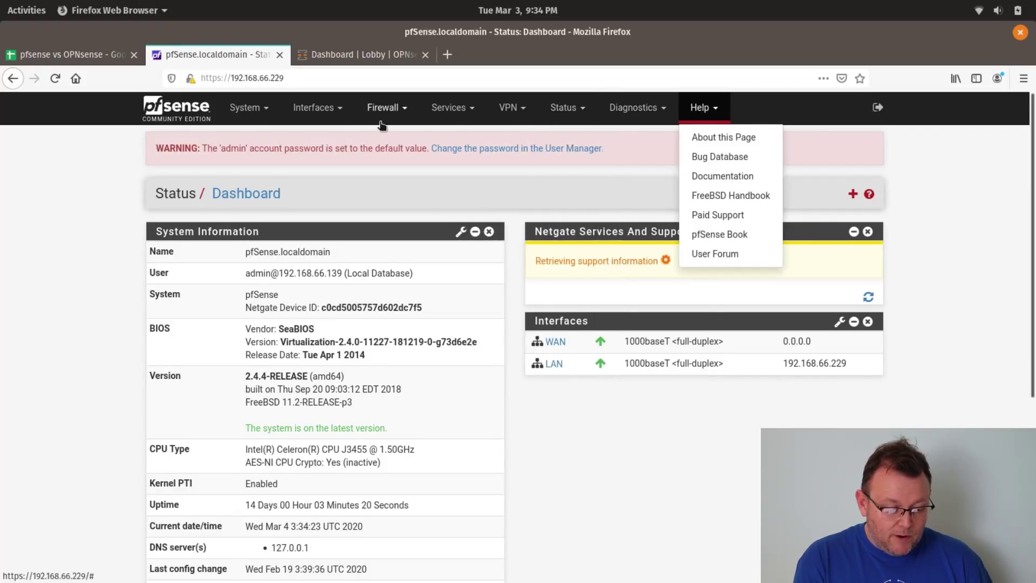
click(253, 109)
click(258, 111)
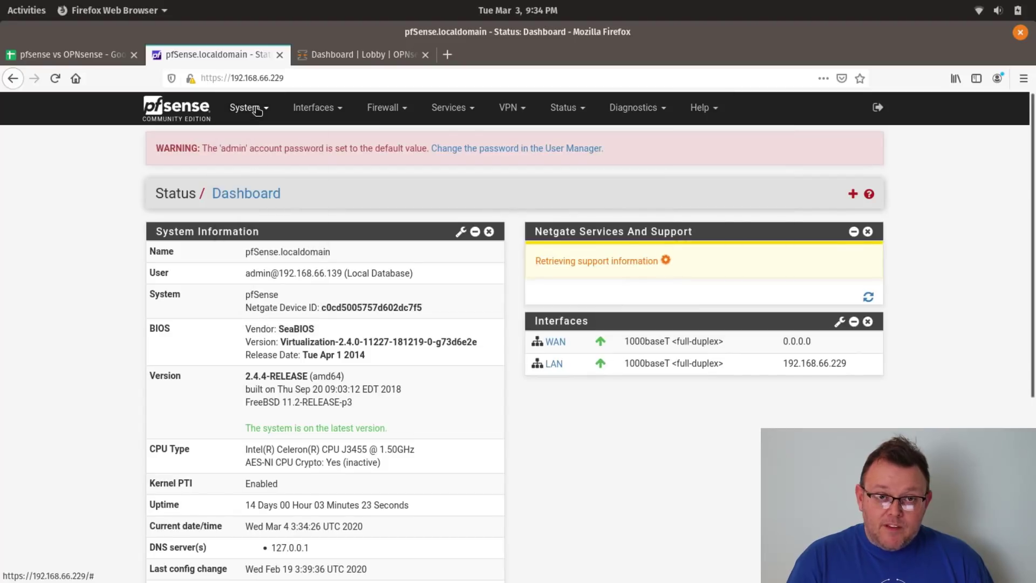
In OPNsense, expand Reporting and Interfaces, then Lobby to list Dashboard, License, Password and Logout
click(347, 53)
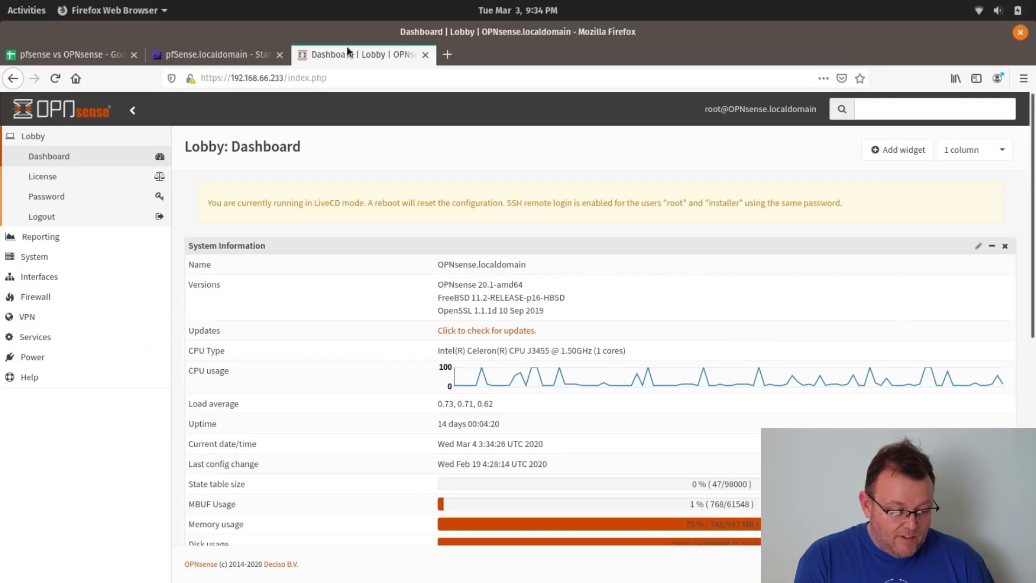
click(57, 242)
click(47, 294)
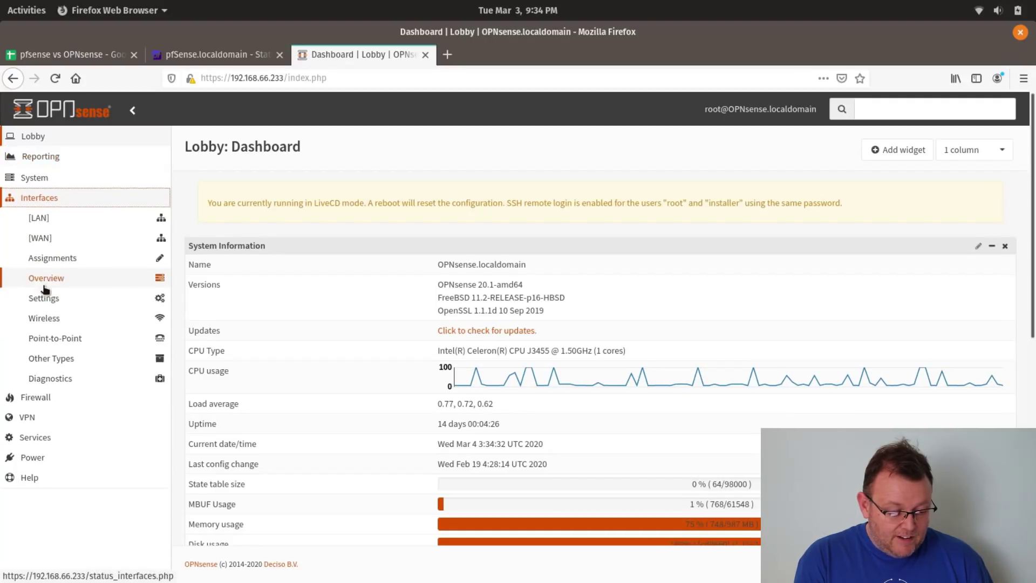
click(57, 138)
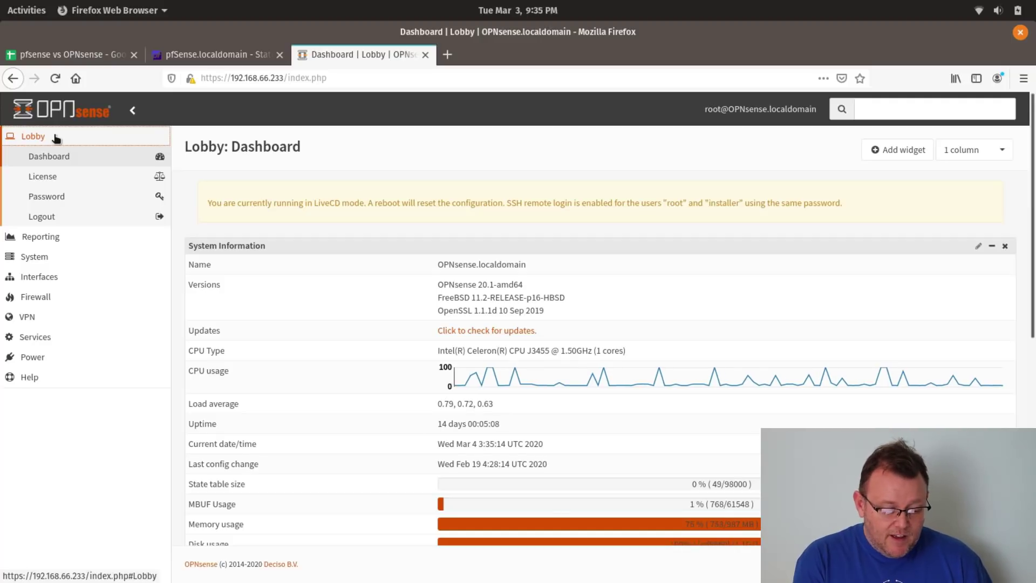
click(194, 58)
Open pfSense's System > Advanced admin access settings
click(252, 109)
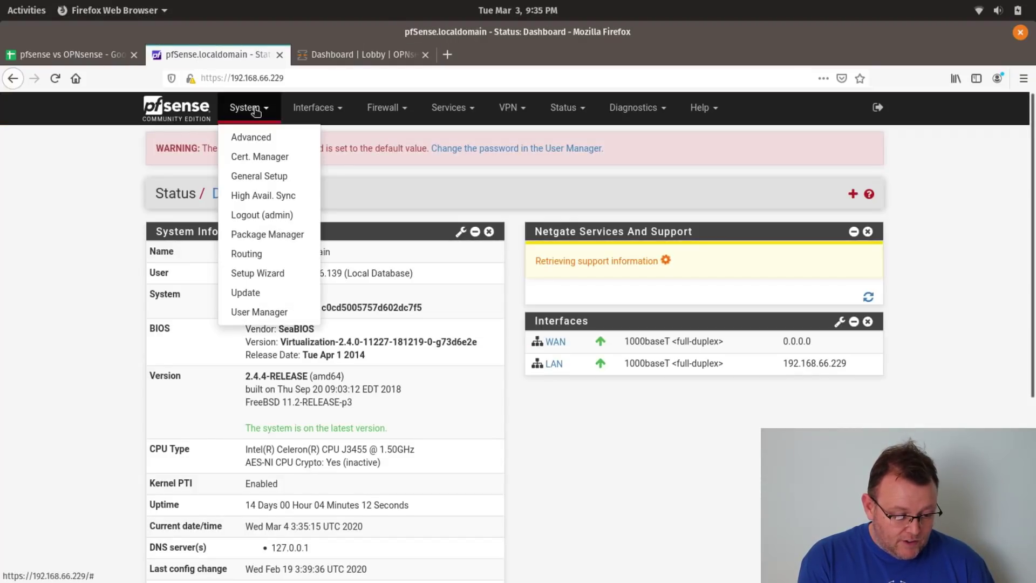
click(258, 139)
click(250, 109)
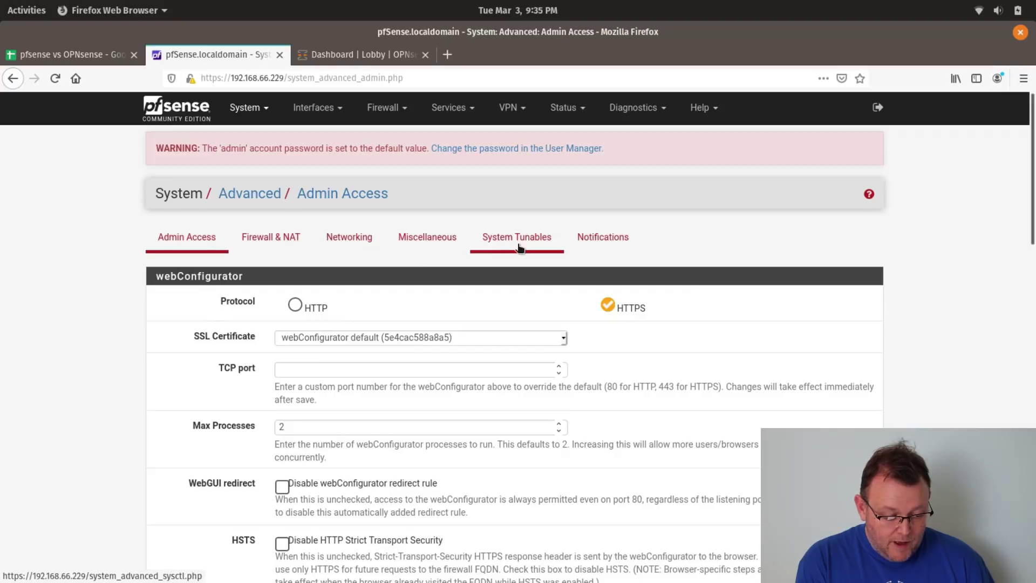
Open OPNsense's System > Access > Users, listing only root as System Administrator
click(361, 53)
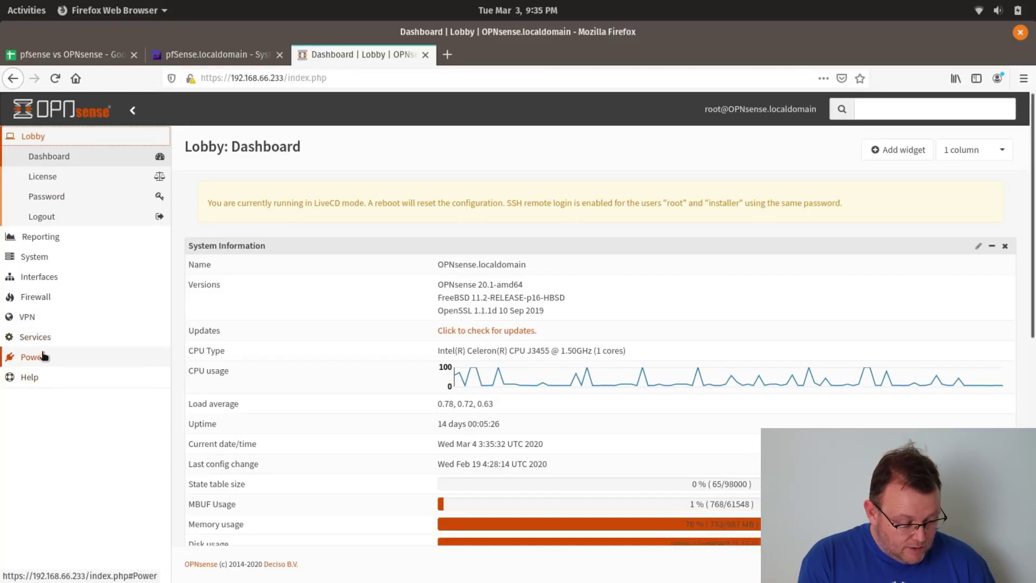
click(48, 256)
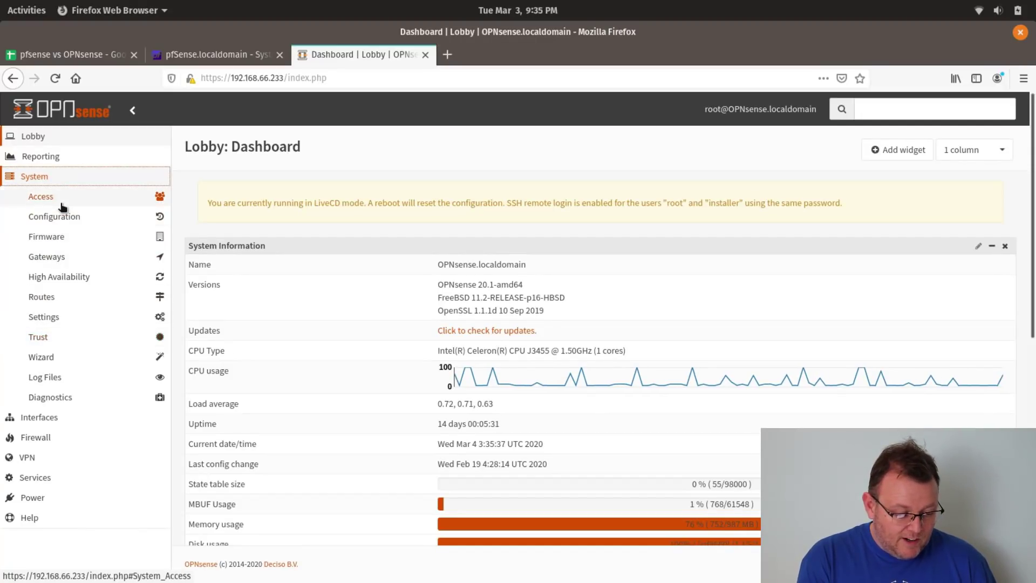
click(206, 52)
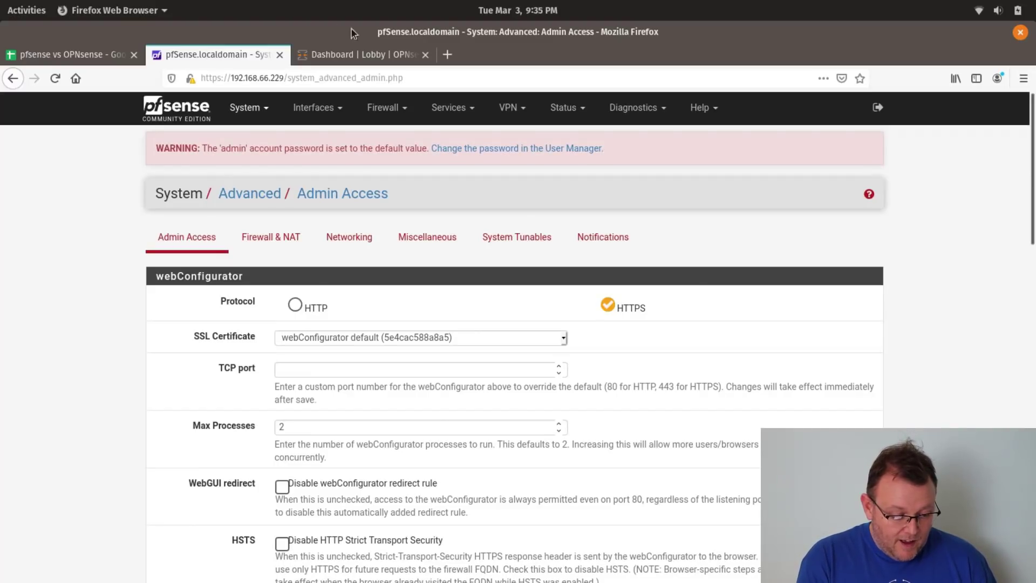
click(364, 52)
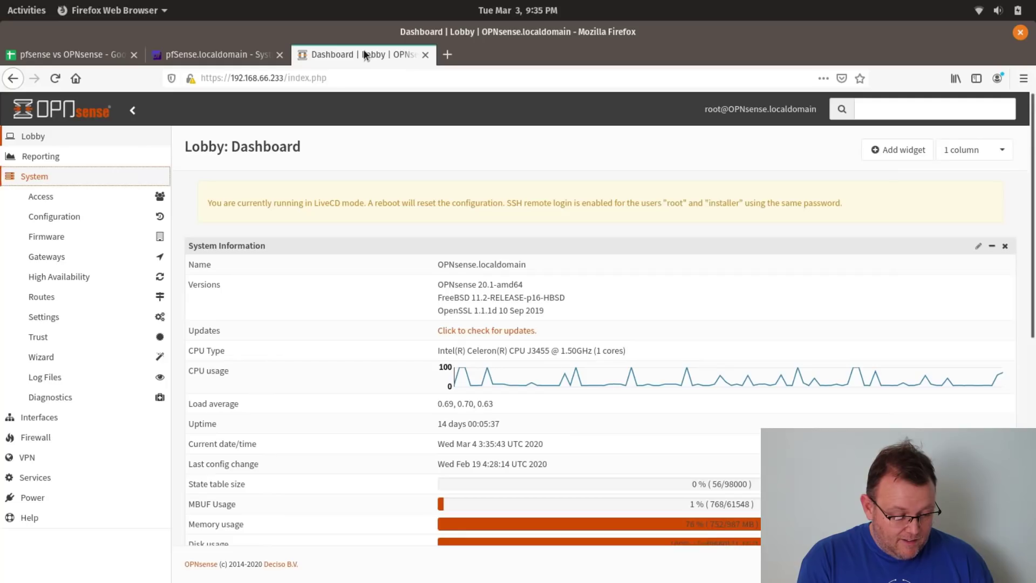
click(53, 204)
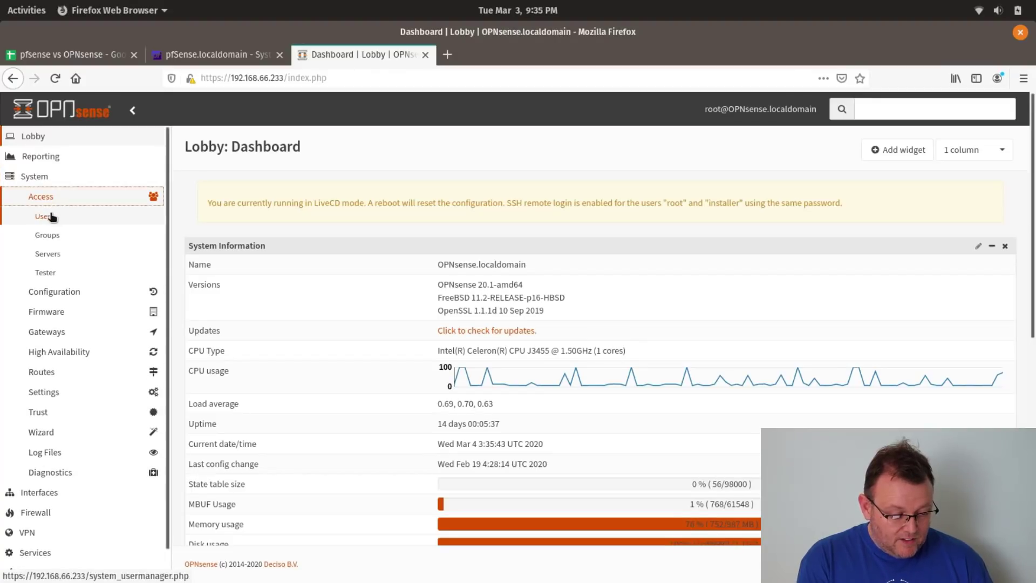
click(51, 217)
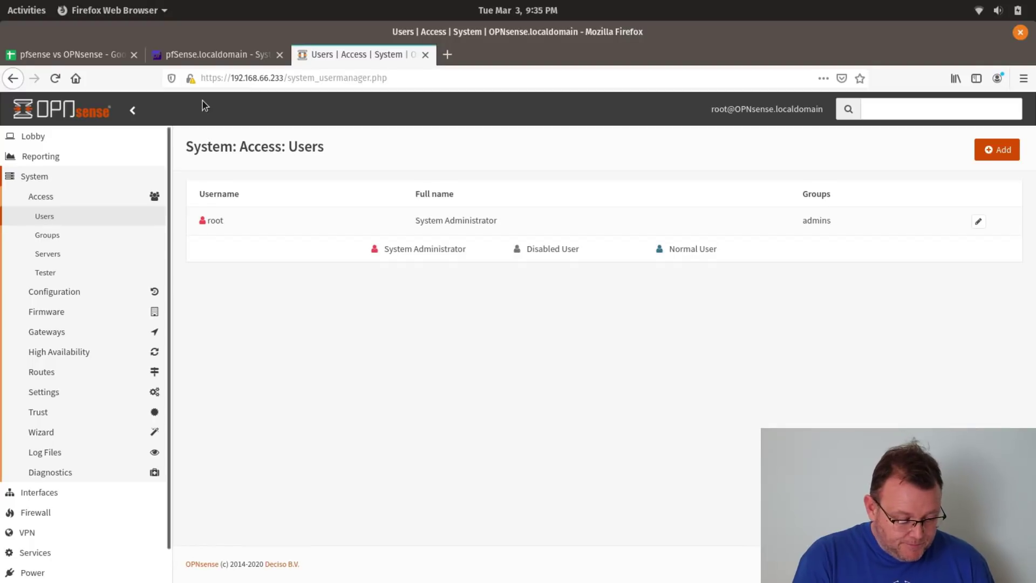
Compare pfSense's System > User Manager list with OPNsense's Users page showing only root
click(213, 54)
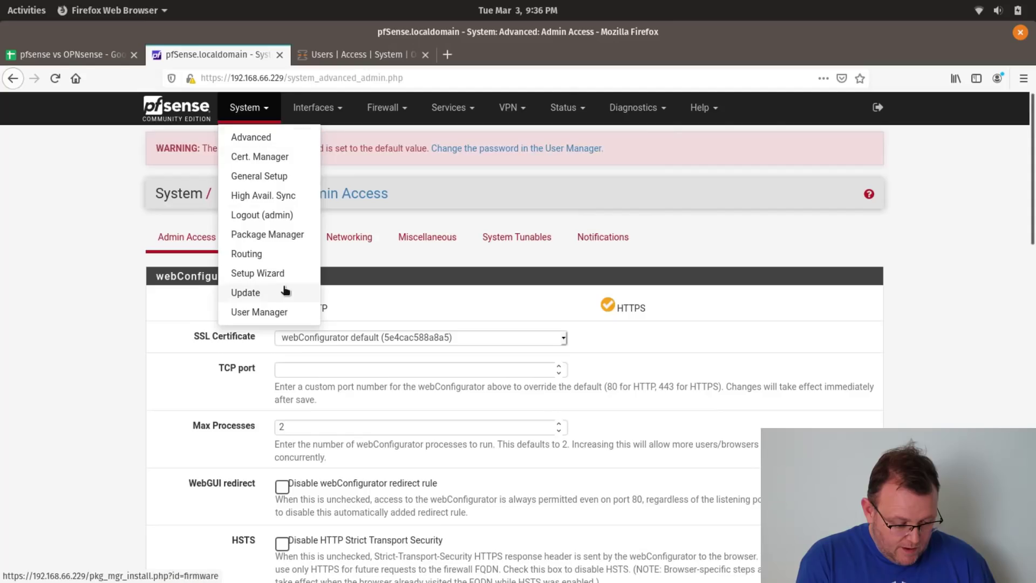
click(261, 312)
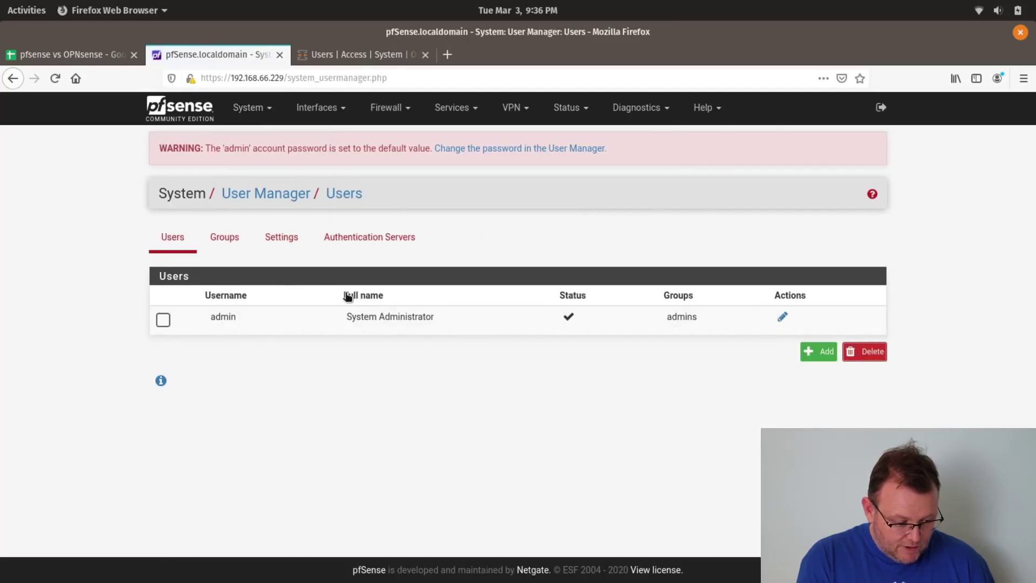
click(338, 54)
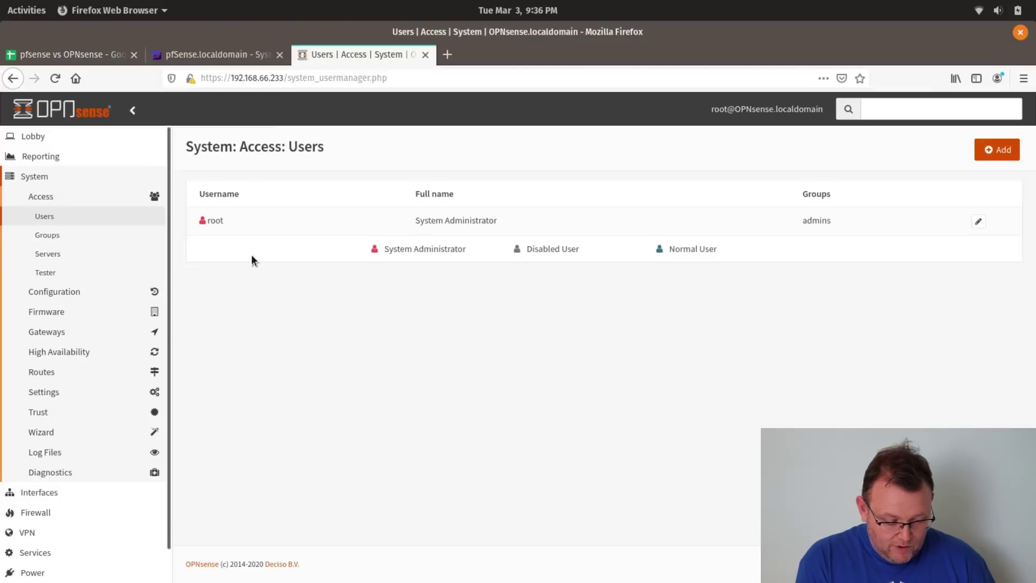
click(182, 56)
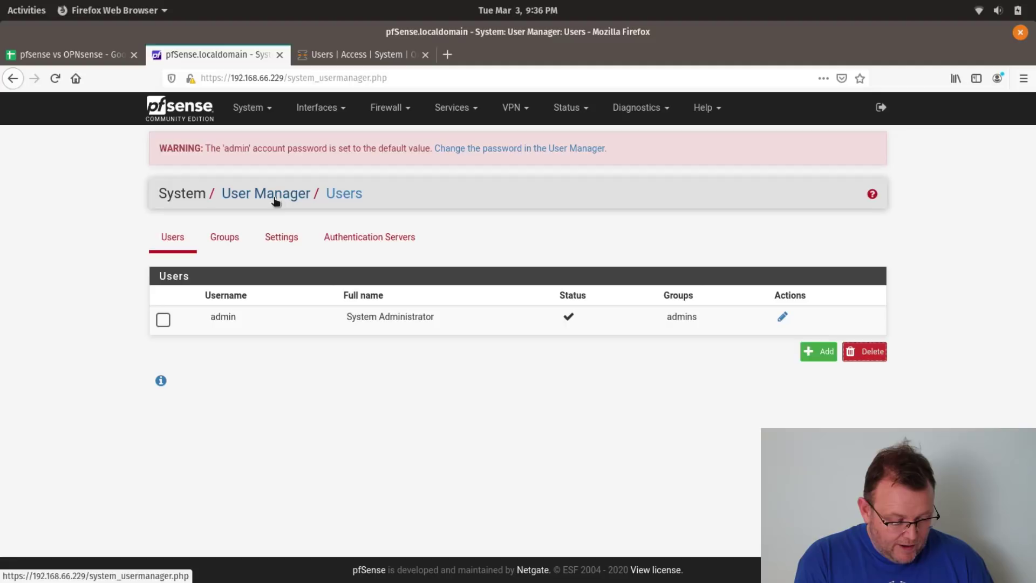
click(332, 54)
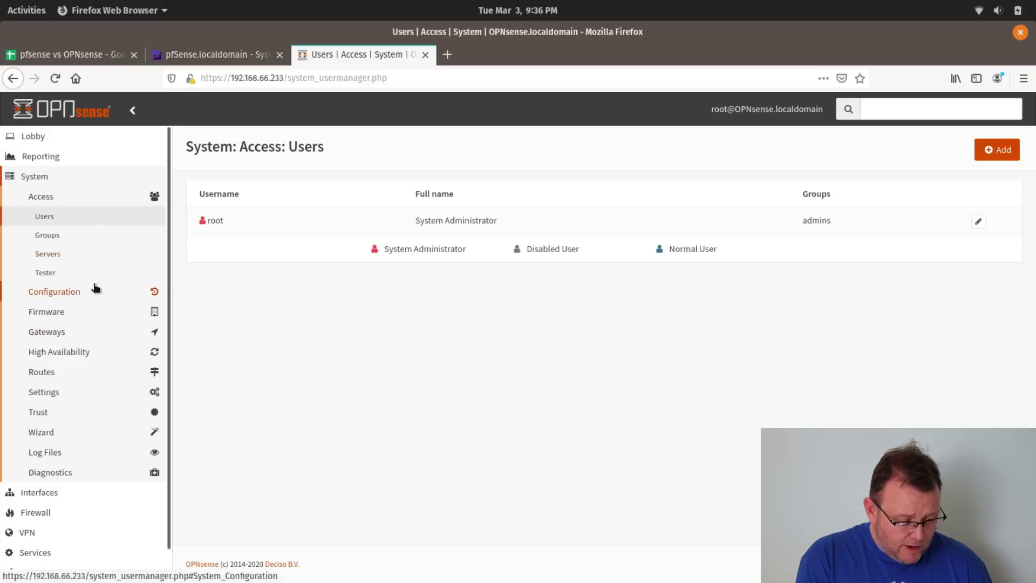
Open pfSense's Interfaces > Assignments page
click(194, 56)
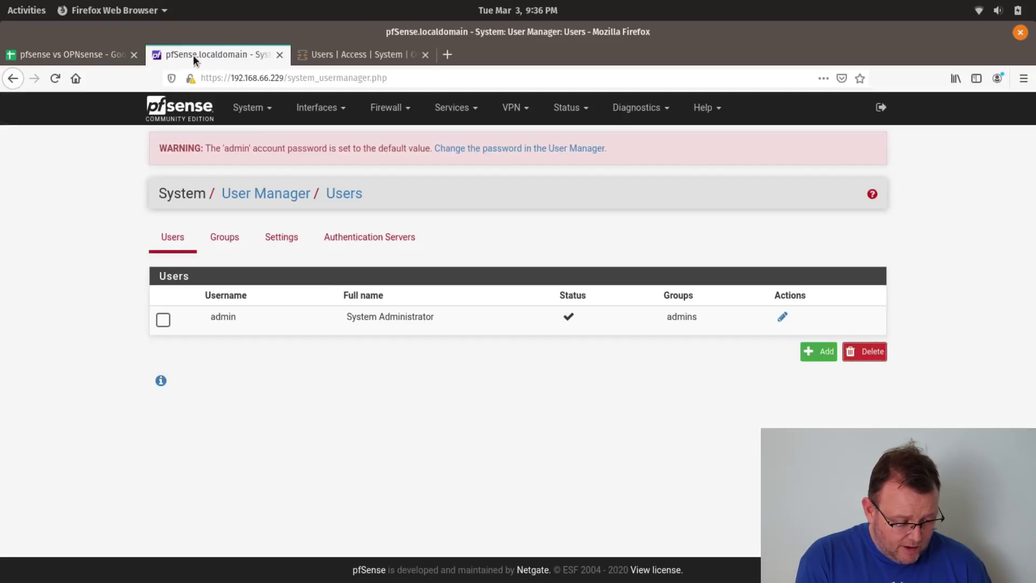
click(313, 111)
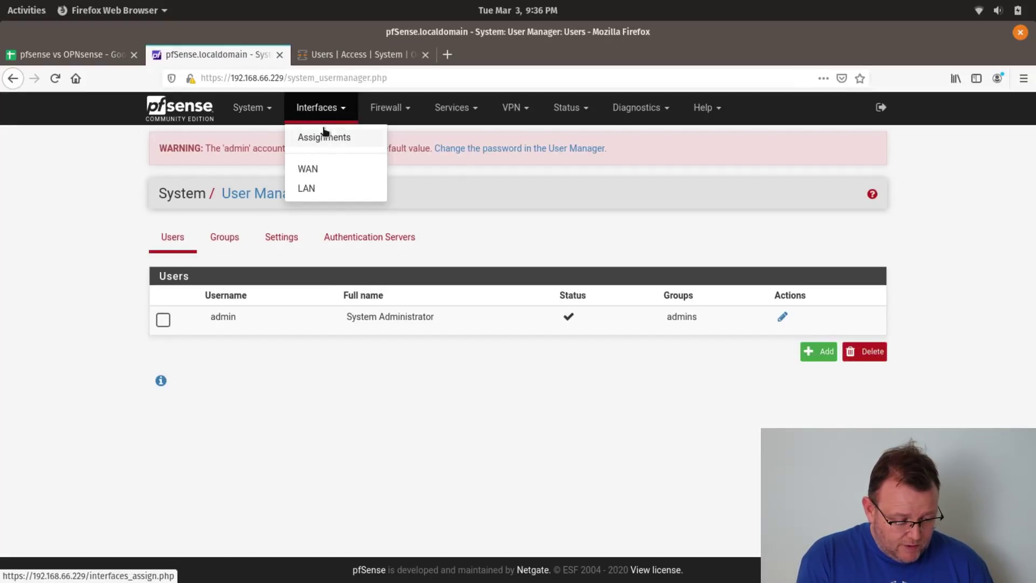
click(323, 114)
click(324, 118)
click(324, 138)
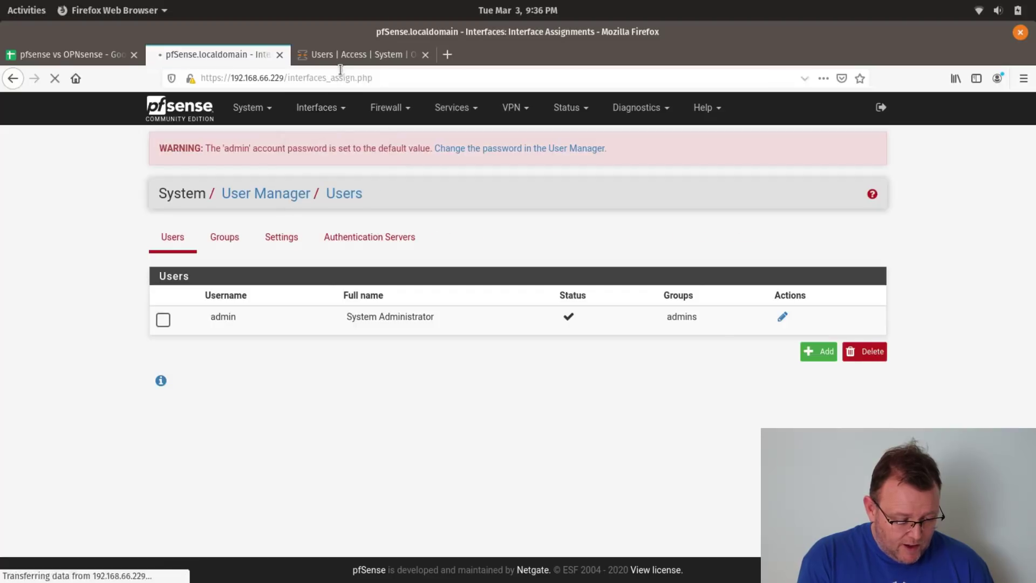
Open OPNsense's Interfaces > Overview and inspect the LAN and WAN interface details
click(346, 59)
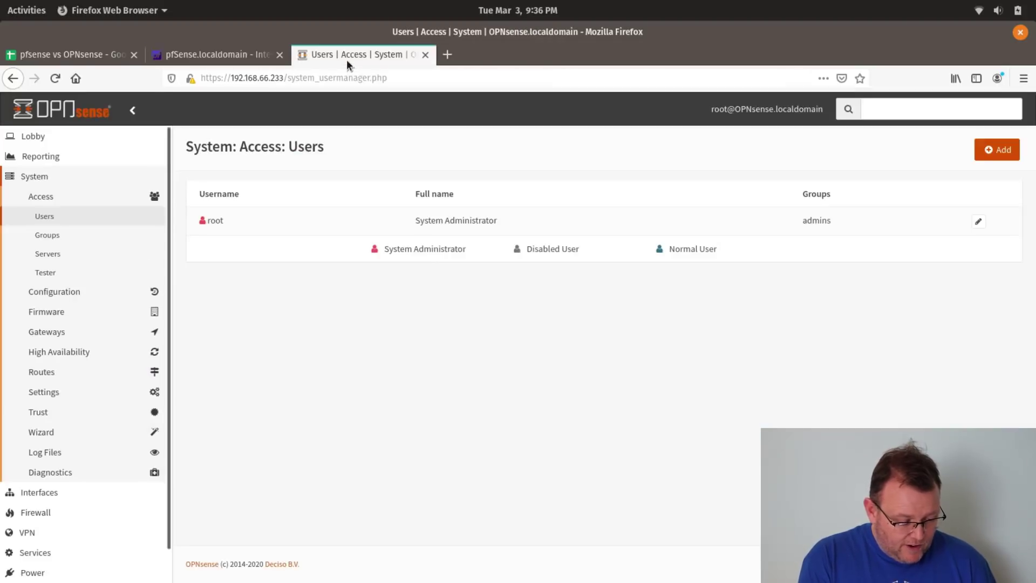
click(40, 492)
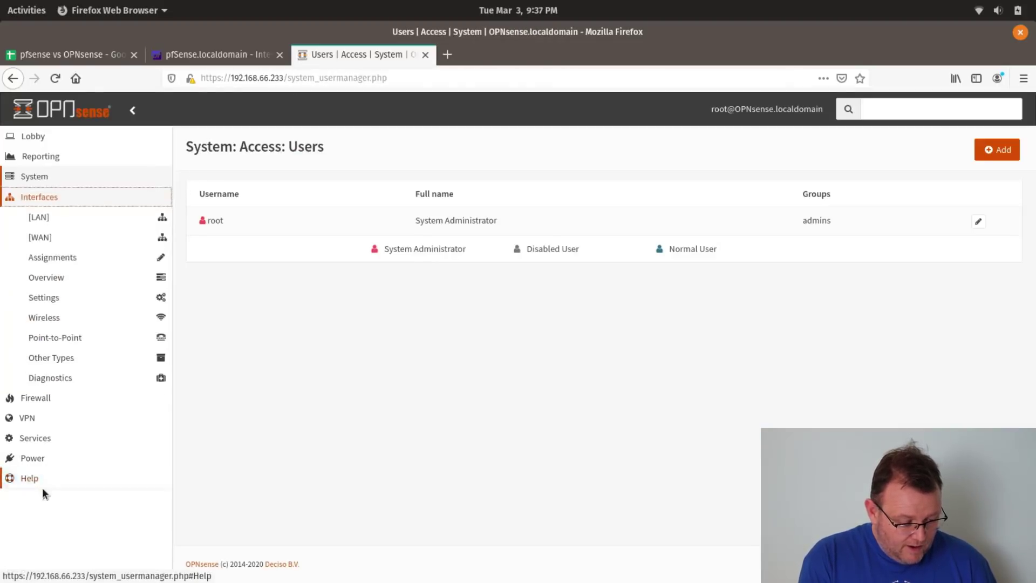
click(66, 277)
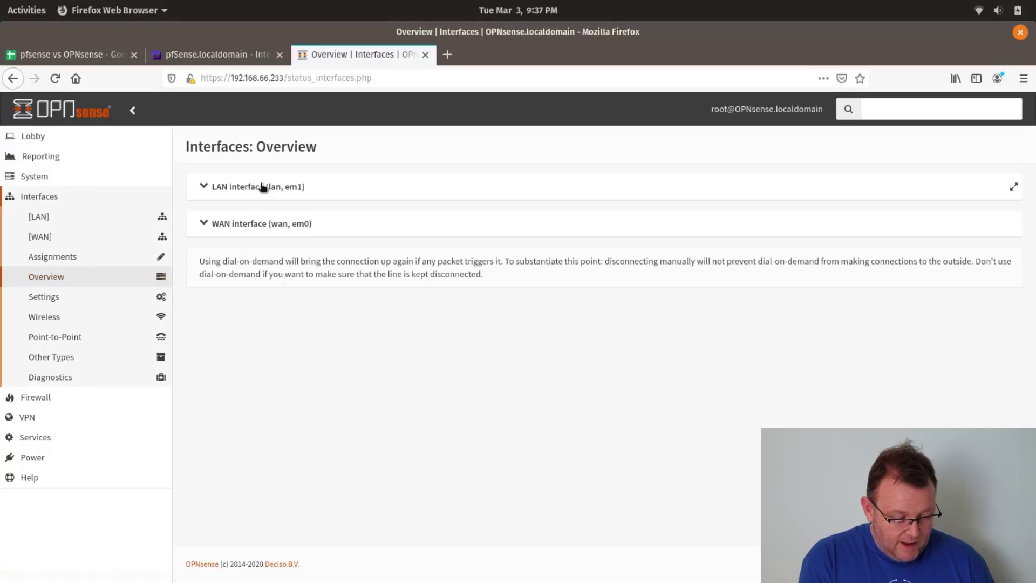
click(263, 187)
click(263, 187)
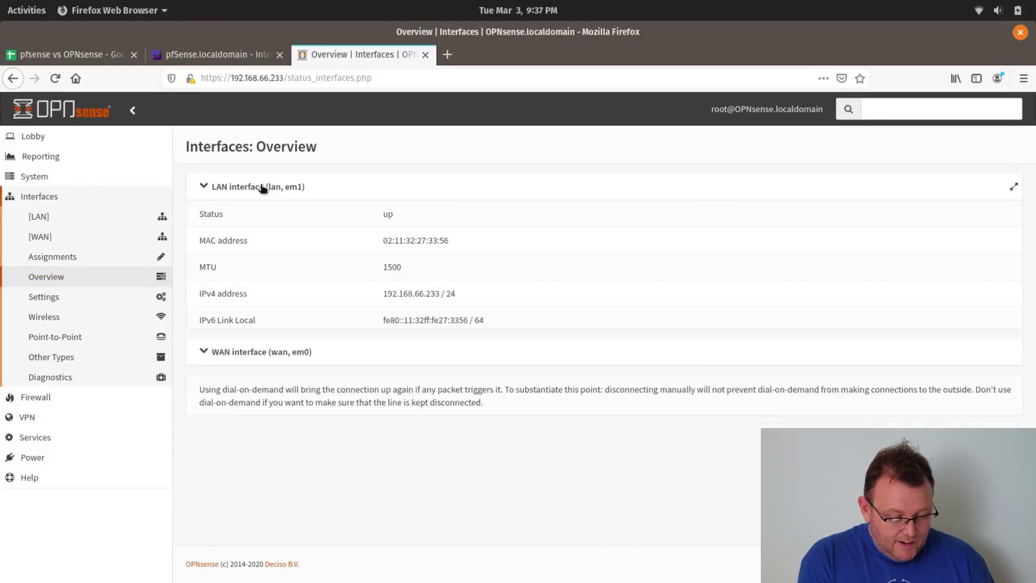
click(265, 228)
click(265, 228)
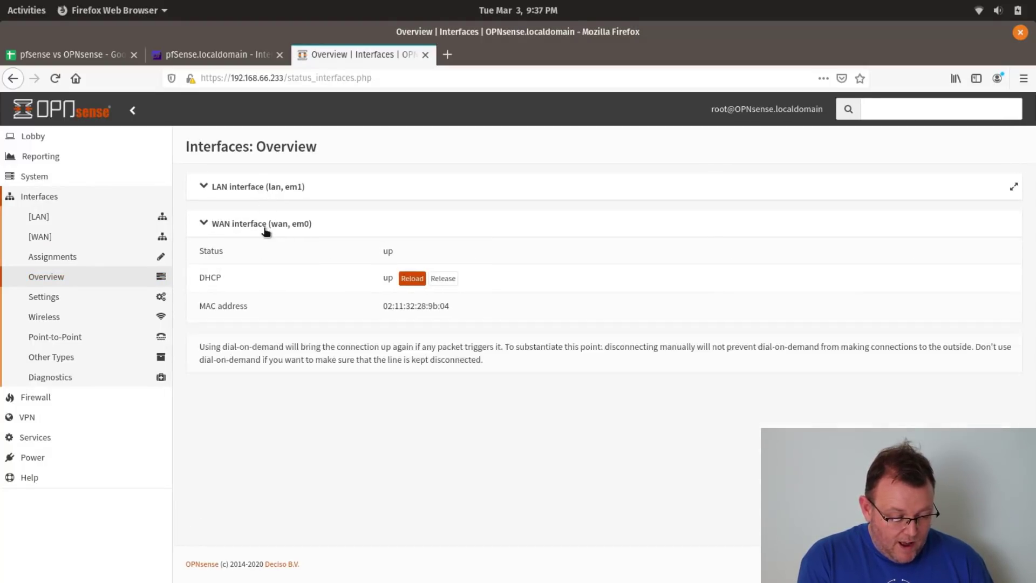
Compare OPNsense's Interfaces > Assignments with pfSense's, where WAN is em0 and LAN em1
click(225, 58)
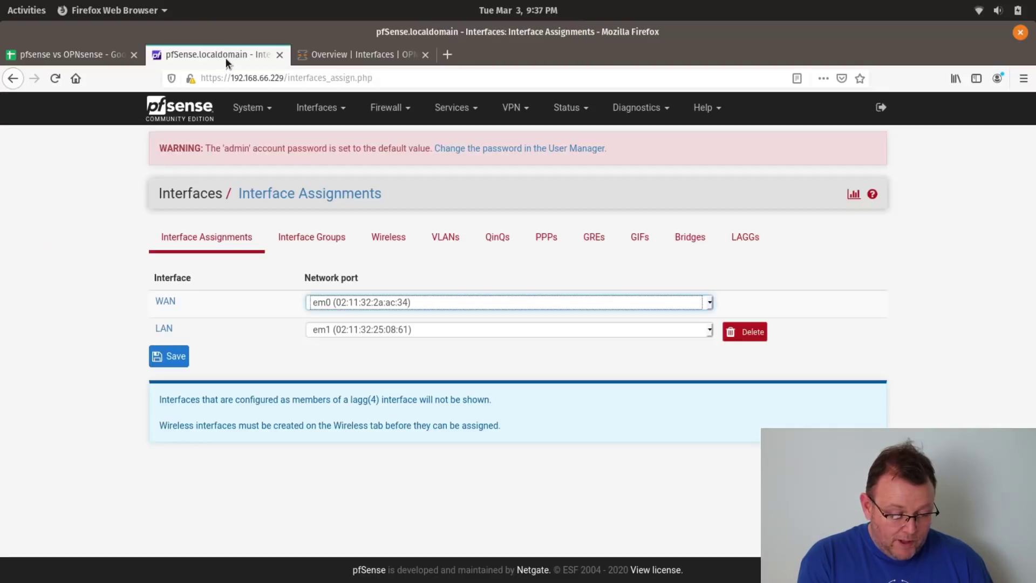
click(354, 56)
click(59, 258)
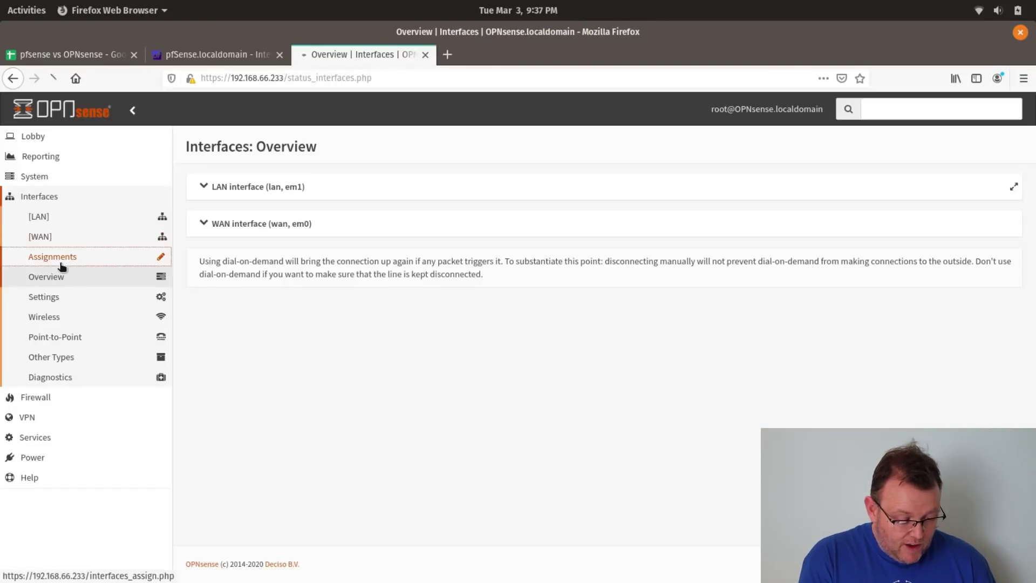
click(228, 49)
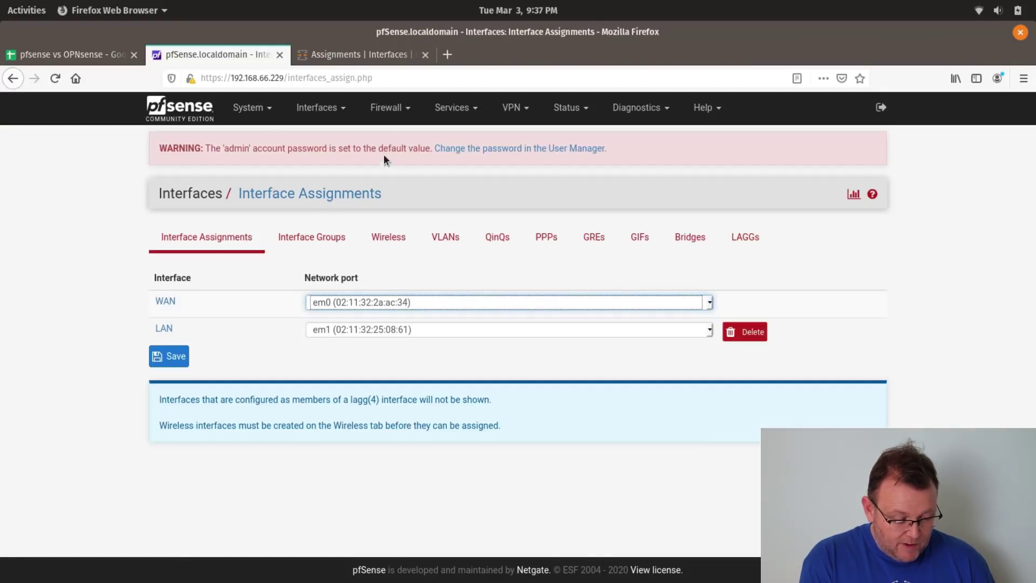
click(377, 51)
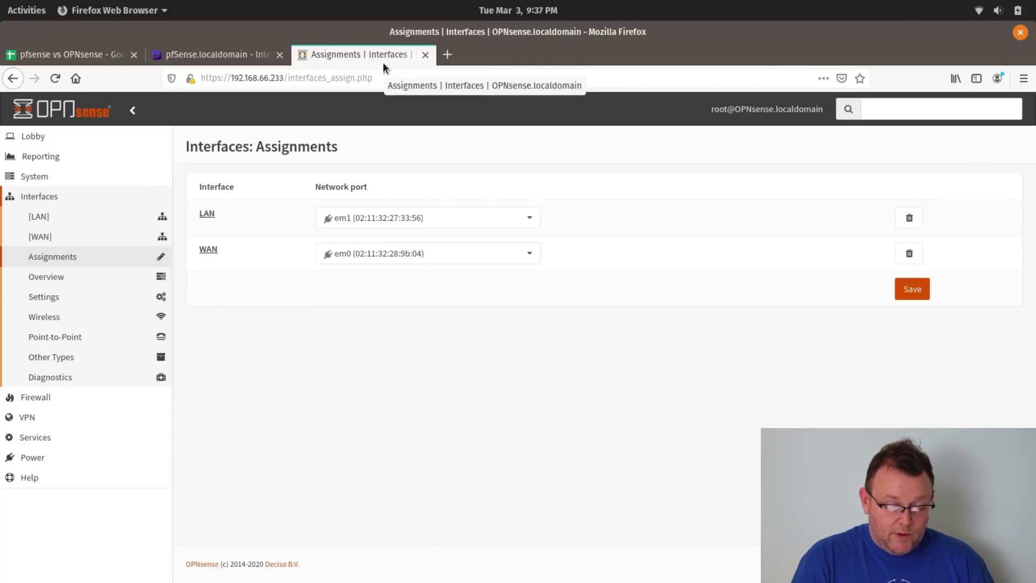
click(240, 54)
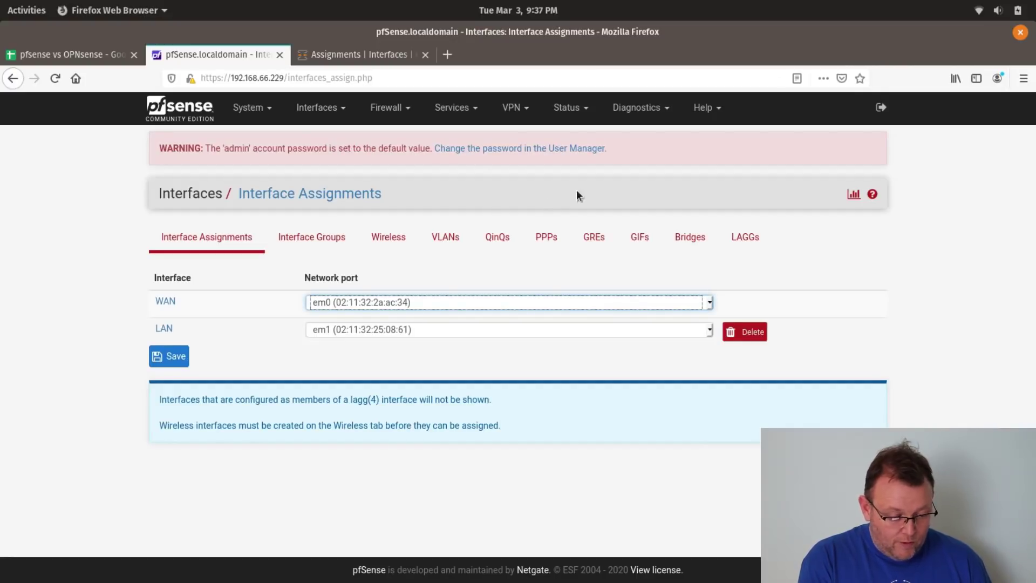
click(378, 54)
click(227, 52)
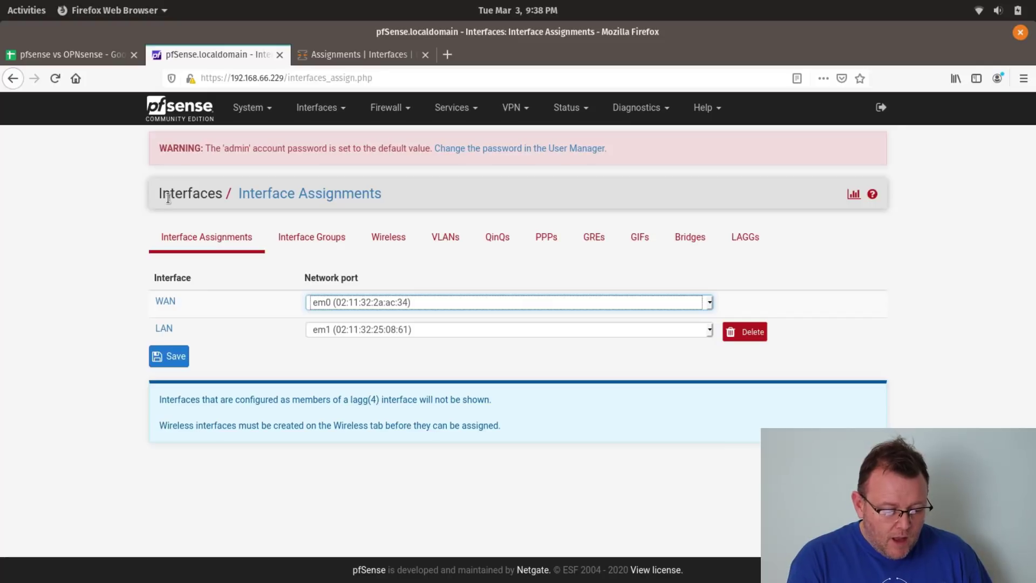
Return to OPNsense's Interfaces: Assignments page showing LAN on em1 and WAN on em0
click(322, 55)
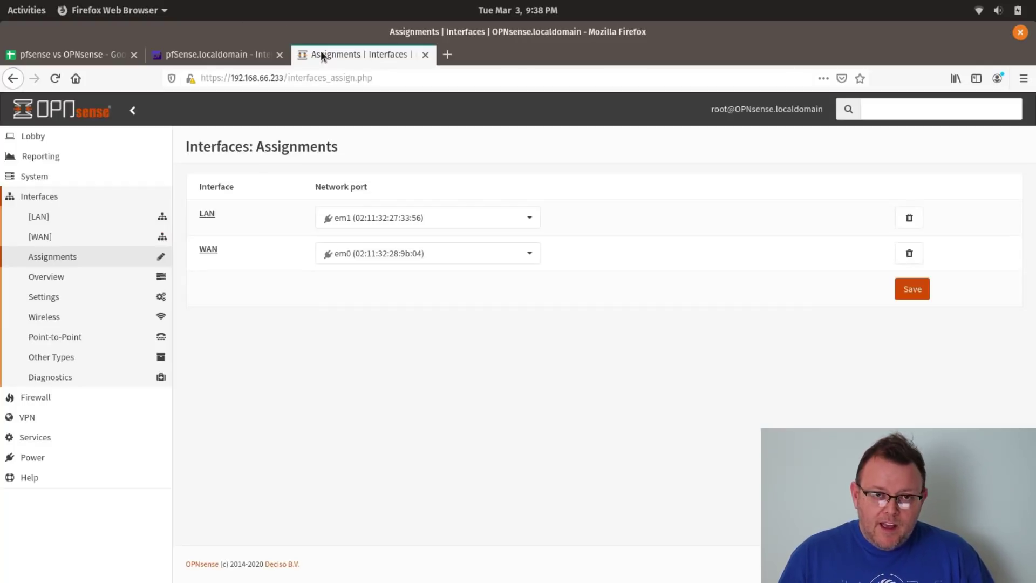